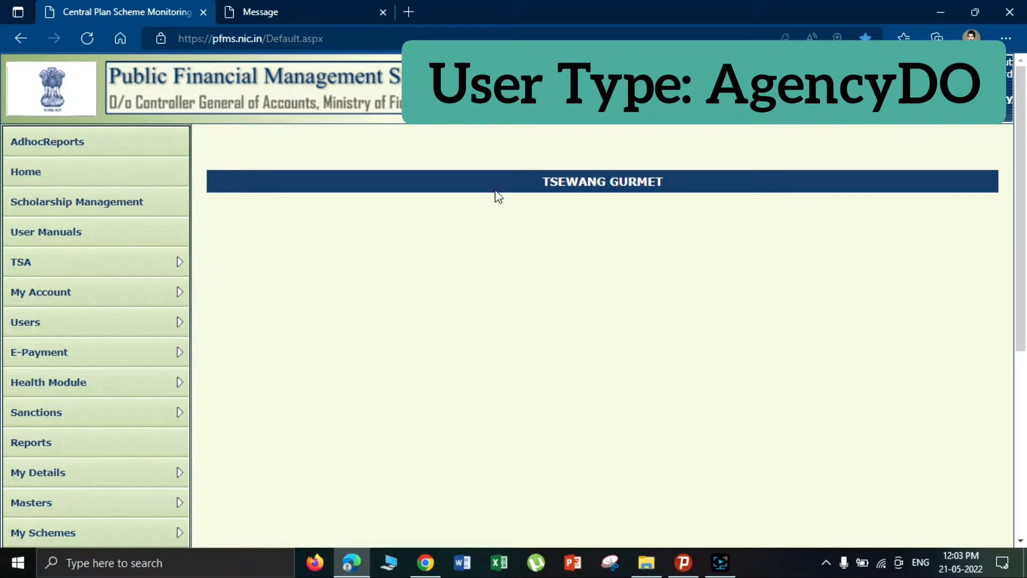
- Choose Add New under Expenditures in the left menu to start a new expenditure entry
{"action": "scroll", "coordinate": [374, 288], "scroll_direction": "down", "scroll_amount": 1}
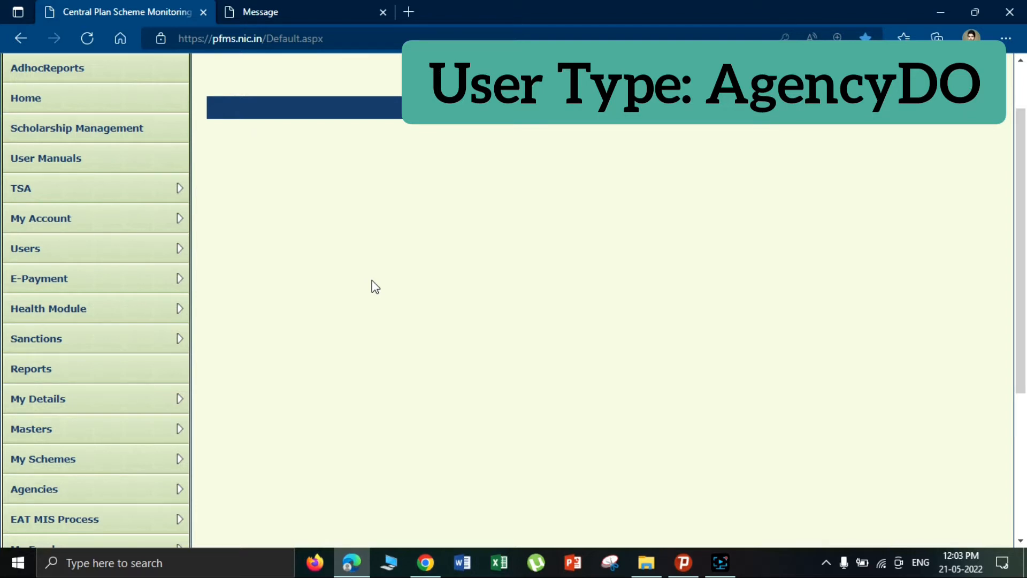
{"action": "scroll", "coordinate": [374, 287], "scroll_direction": "down", "scroll_amount": 4}
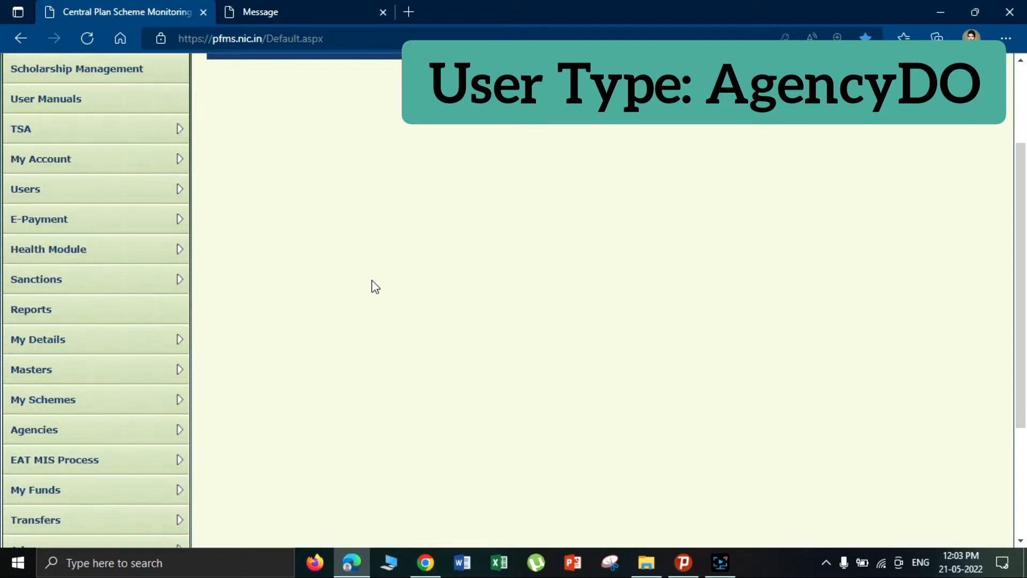
{"action": "mouse_move", "coordinate": [145, 425]}
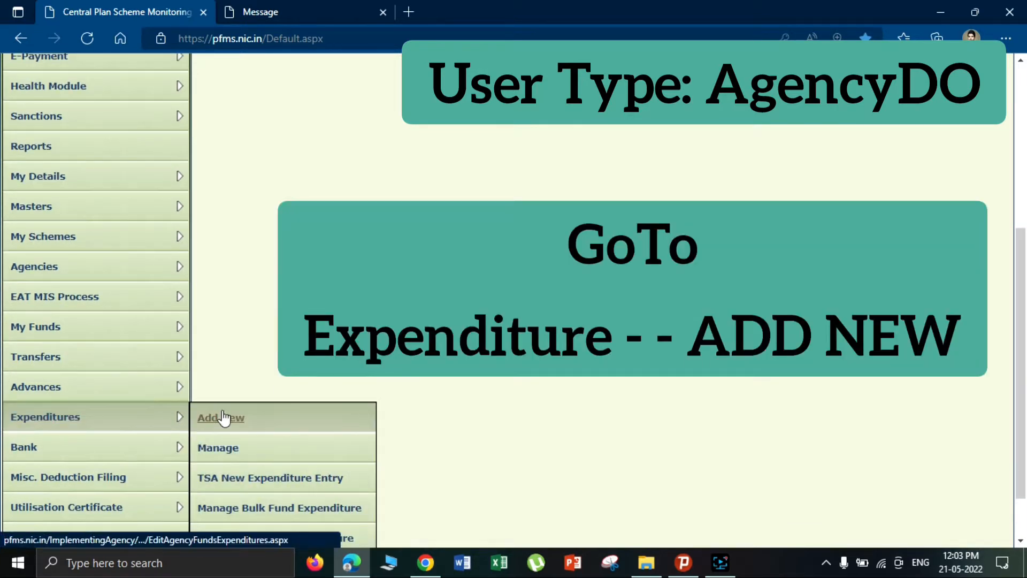
{"action": "left_click", "coordinate": [222, 417]}
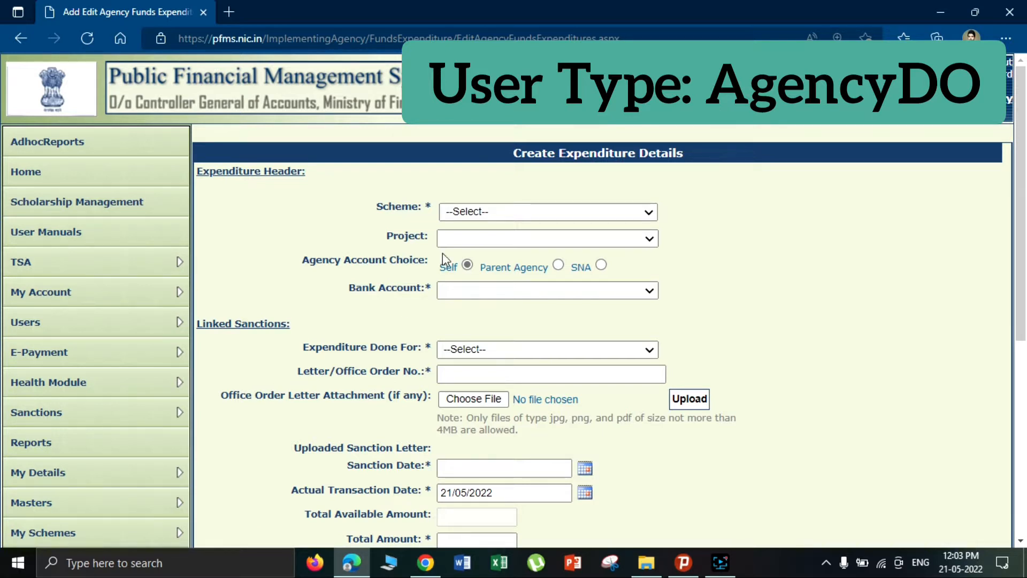
- Pick scheme LA114 - Grants of Urban Development Ladakh from the Scheme dropdown
{"action": "left_click", "coordinate": [465, 214]}
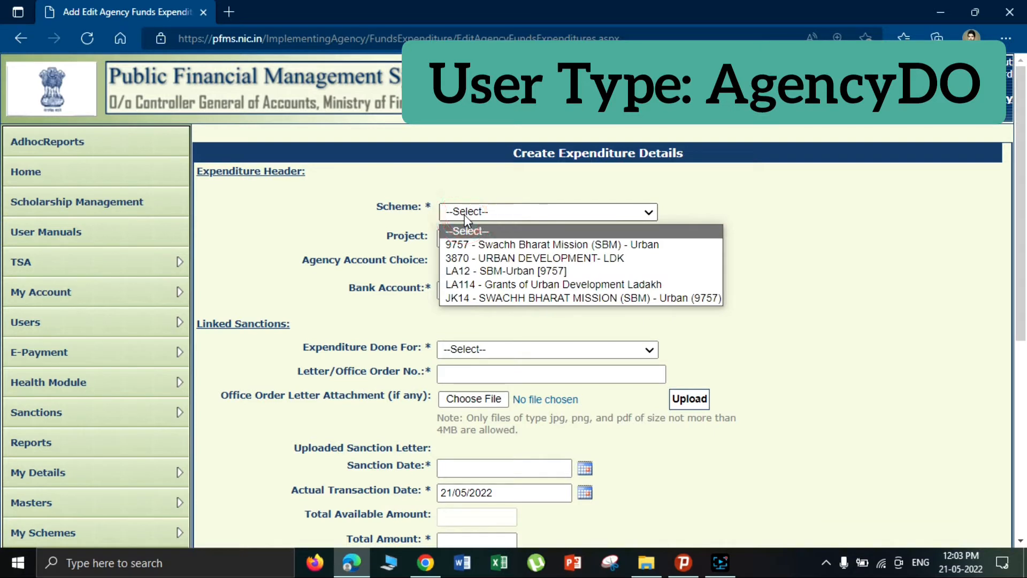
{"action": "left_click", "coordinate": [474, 284]}
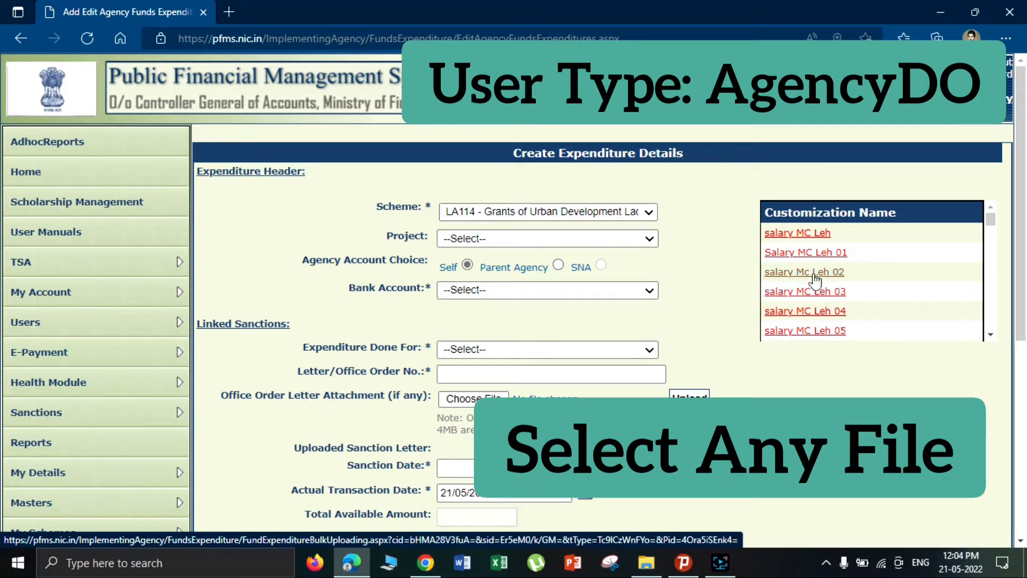
- Load Salary MC Leh 01, enter 'Office Order' as letter number, and date both fields 21/05/2022
{"action": "left_click", "coordinate": [815, 257]}
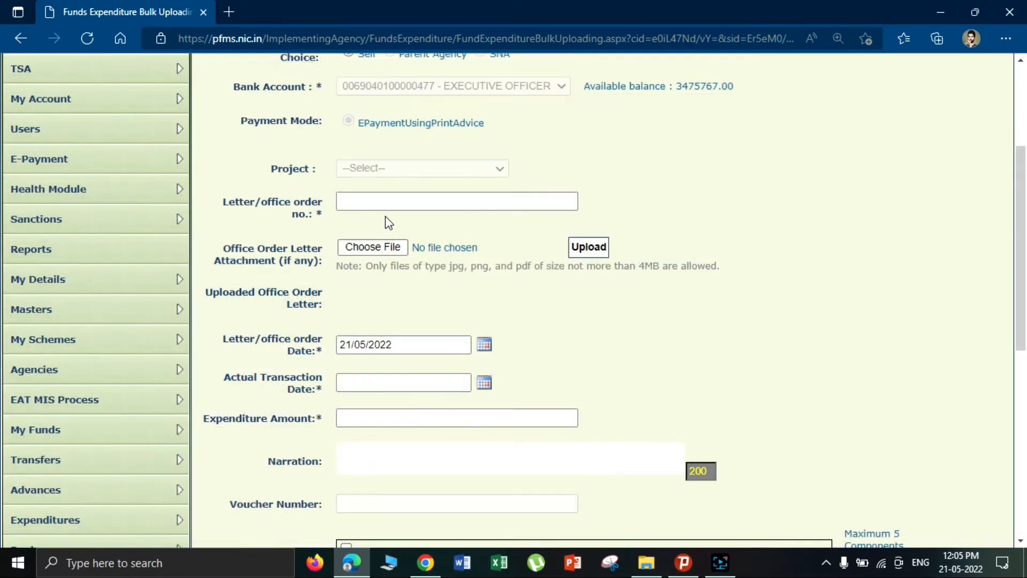
{"action": "left_click", "coordinate": [390, 203]}
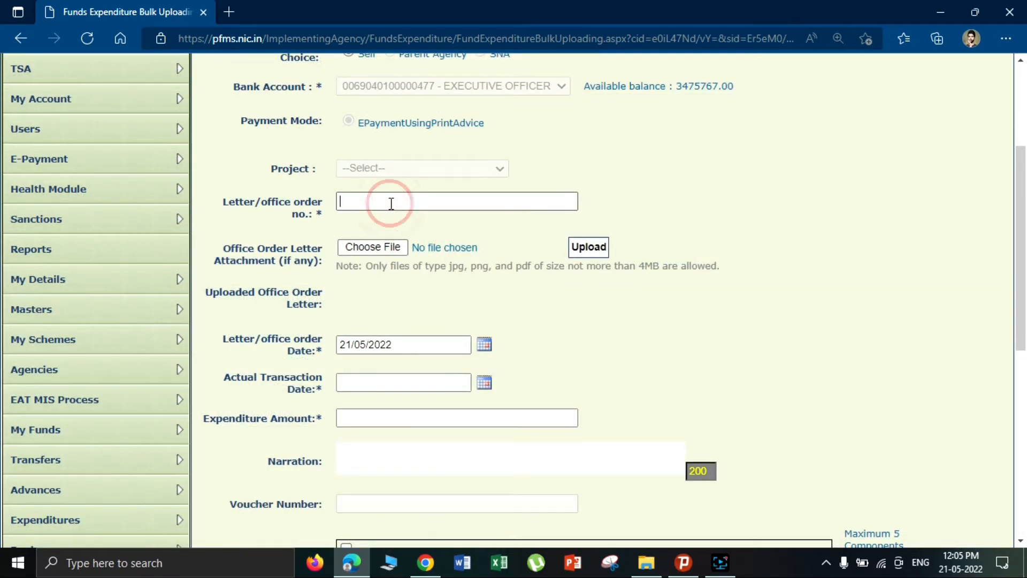
{"action": "type", "text": "O"}
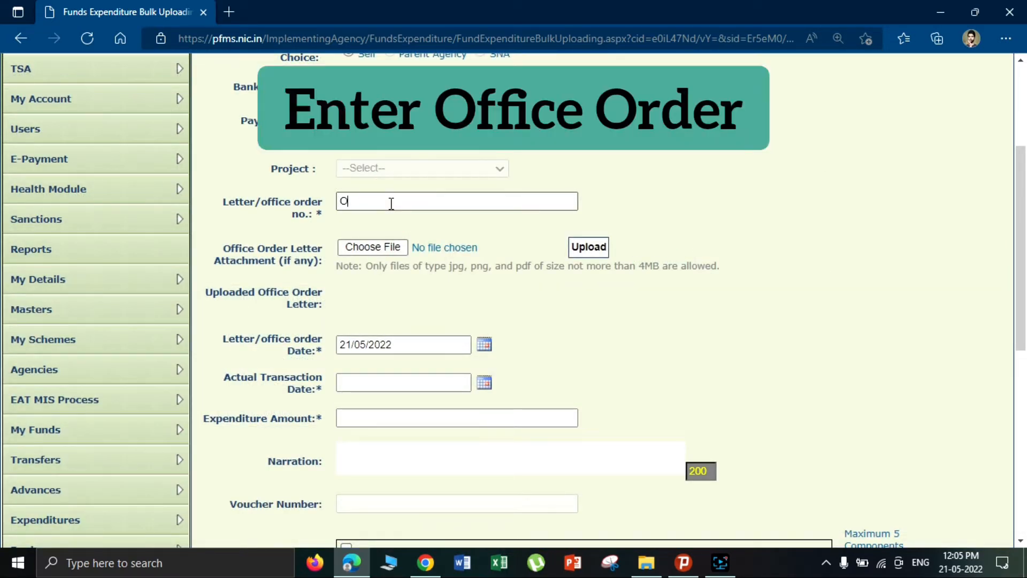
{"action": "type", "text": "ffice Order"}
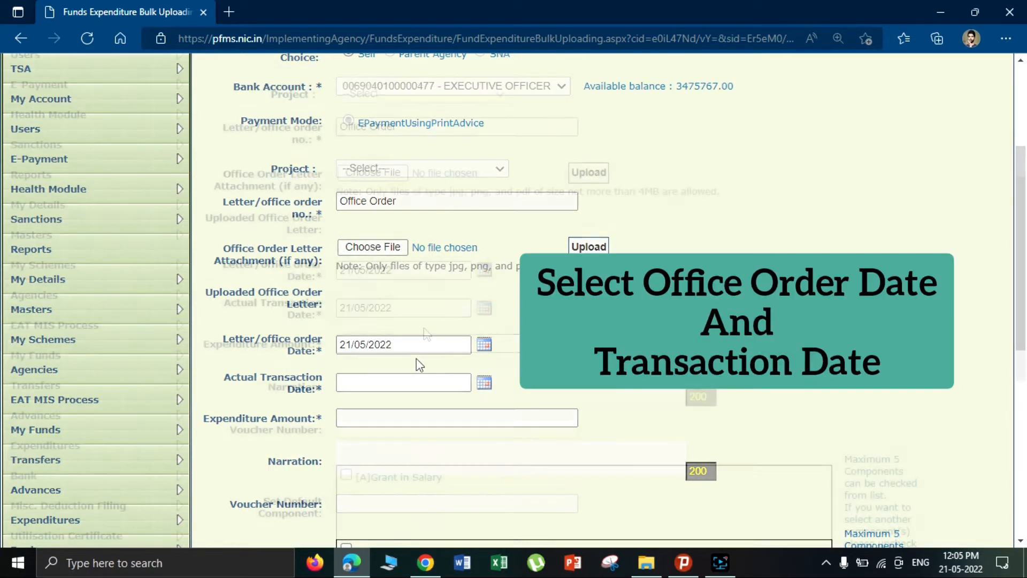
{"action": "scroll", "coordinate": [416, 358], "scroll_direction": "down", "scroll_amount": 2}
{"action": "left_click_drag", "start_coordinate": [202, 344], "coordinate": [333, 350]}
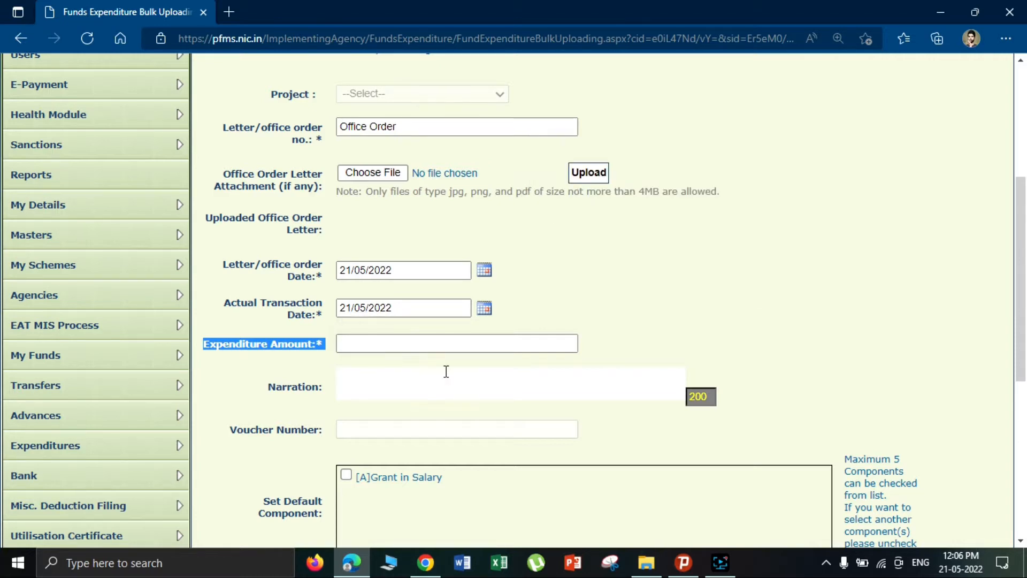
{"action": "scroll", "coordinate": [445, 371], "scroll_direction": "down", "scroll_amount": 5}
{"action": "scroll", "coordinate": [337, 488], "scroll_direction": "up", "scroll_amount": 5}
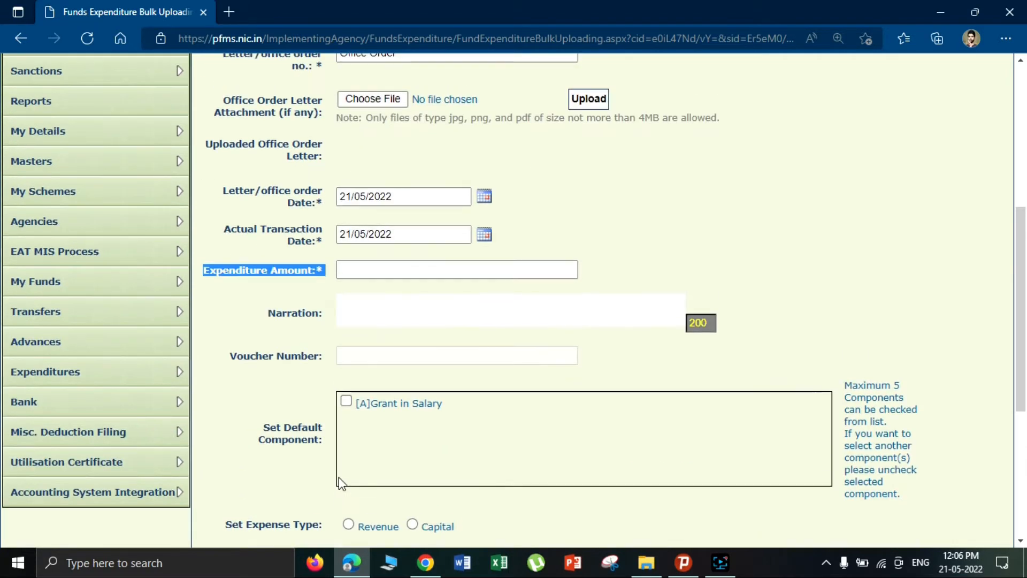
- Enter 'Narration' as the expenditure's narration
{"action": "left_click", "coordinate": [376, 270]}
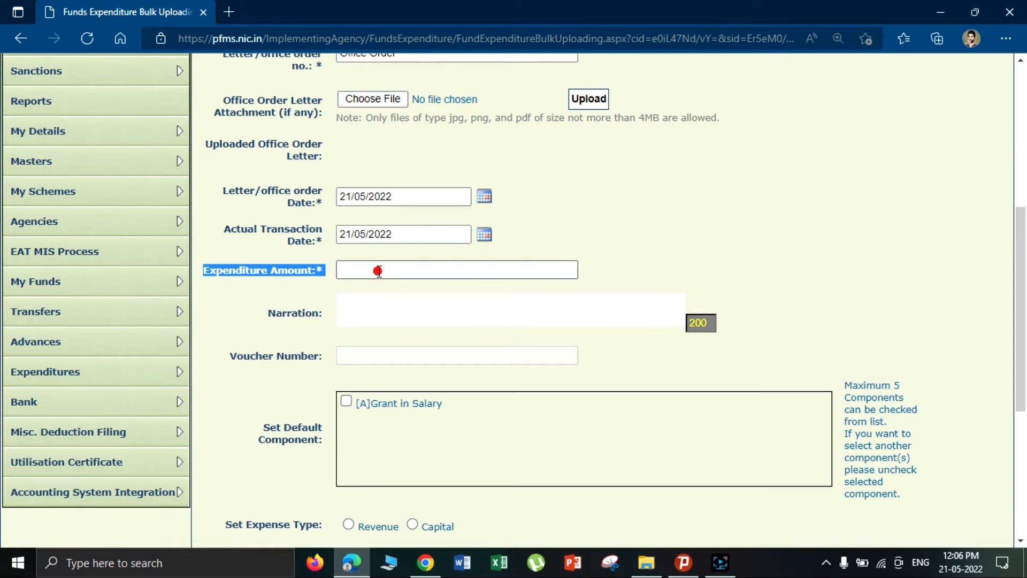
{"action": "left_click", "coordinate": [369, 303]}
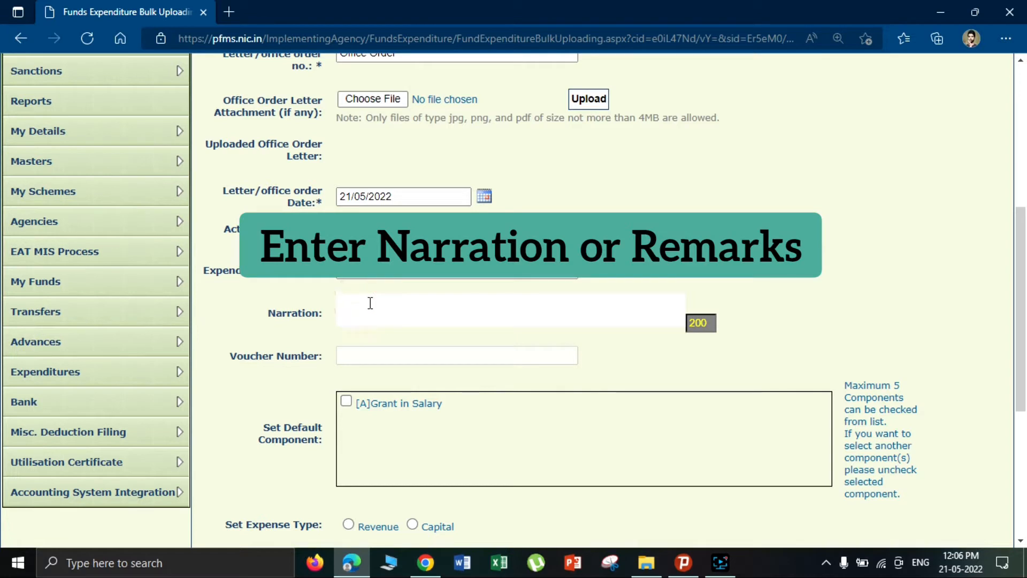
{"action": "type", "text": "Narration"}
{"action": "scroll", "coordinate": [391, 398], "scroll_direction": "down", "scroll_amount": 1}
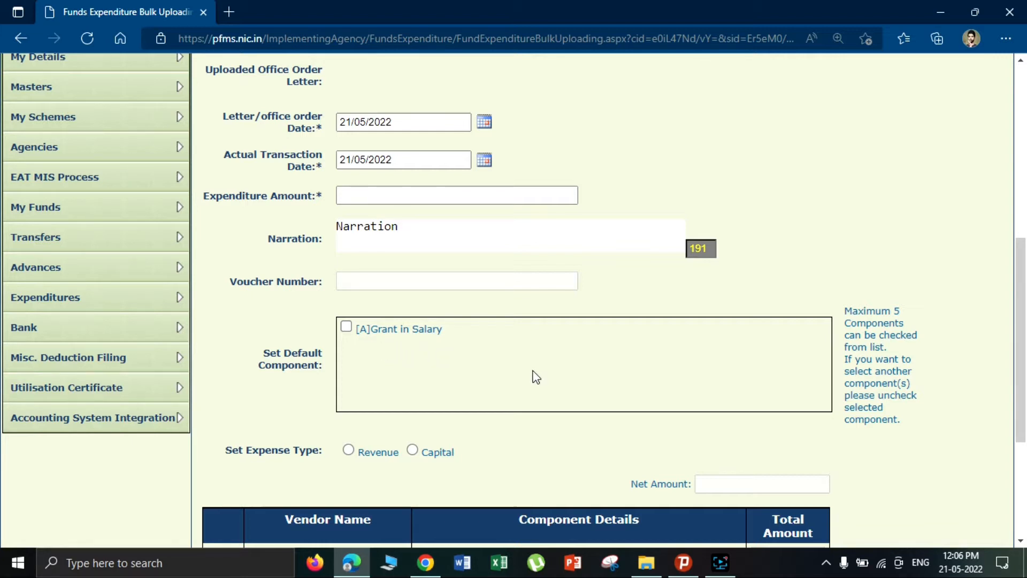
{"action": "scroll", "coordinate": [475, 381], "scroll_direction": "down", "scroll_amount": 1}
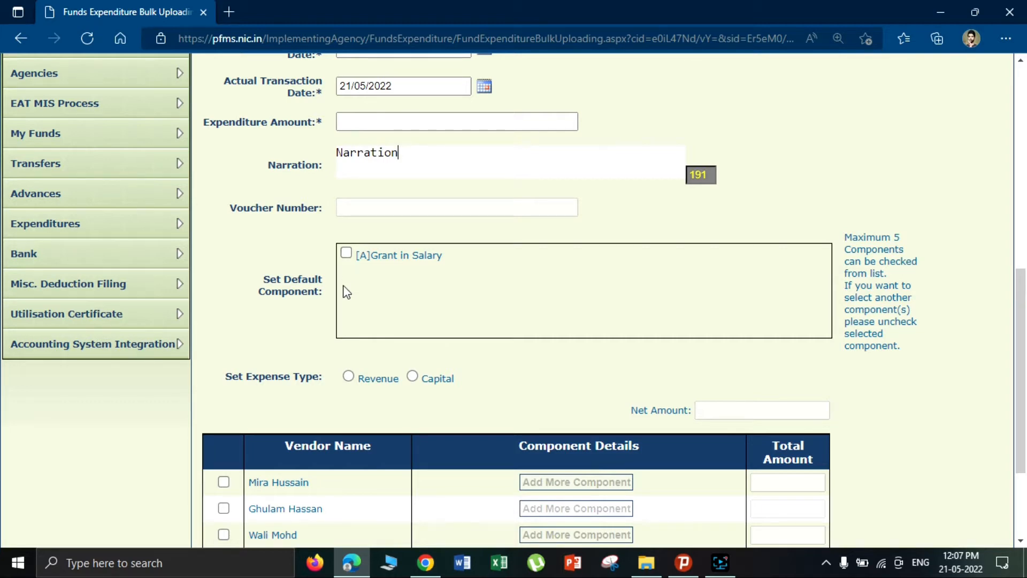
{"action": "scroll", "coordinate": [347, 292], "scroll_direction": "down", "scroll_amount": 3}
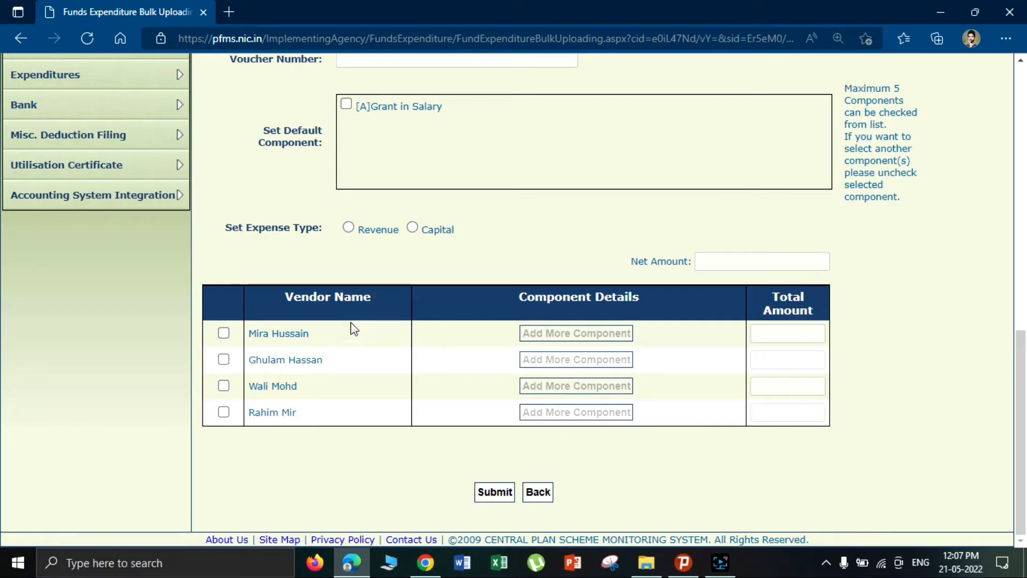
{"action": "scroll", "coordinate": [398, 219], "scroll_direction": "up", "scroll_amount": 3}
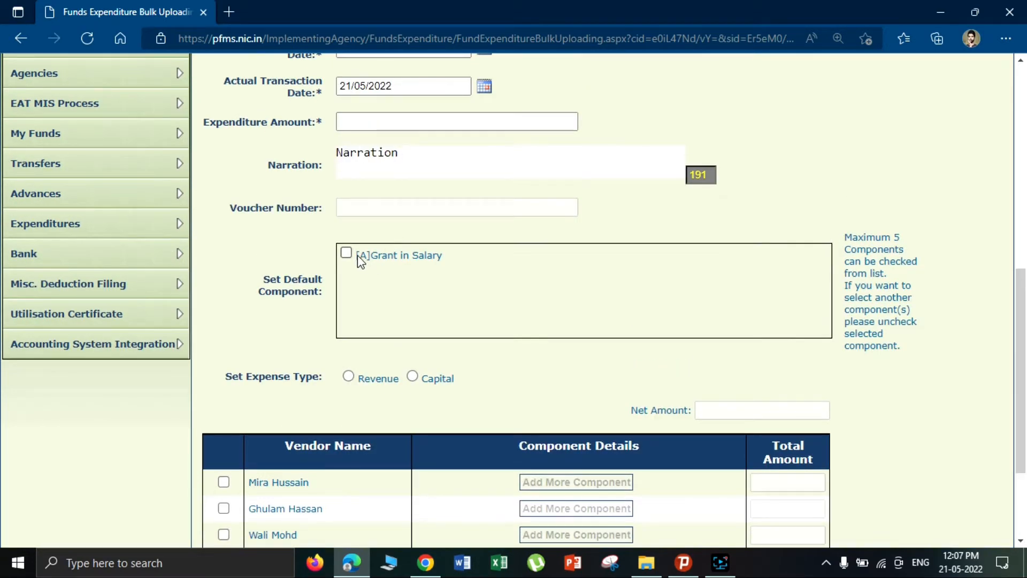
- Make [A]Grant in Salary the default component, choose Capital expense type, and tick the first vendor
{"action": "left_click", "coordinate": [346, 253]}
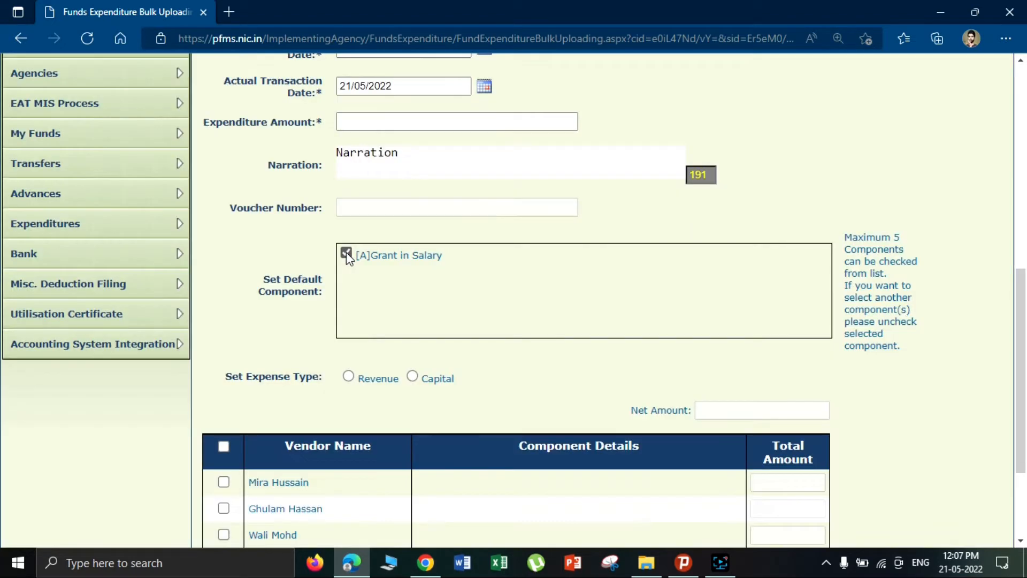
{"action": "scroll", "coordinate": [346, 252], "scroll_direction": "down", "scroll_amount": 3}
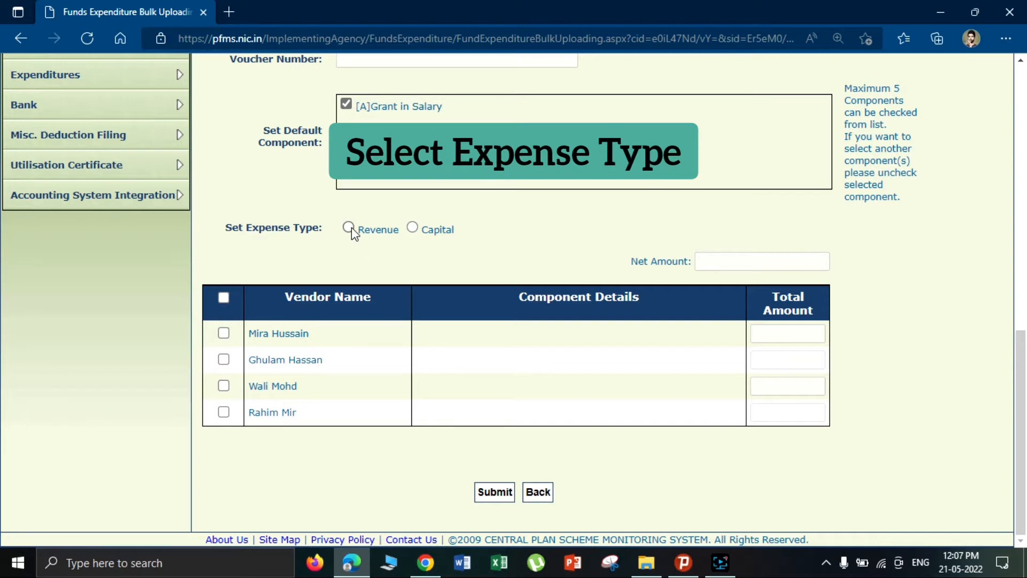
{"action": "left_click", "coordinate": [412, 227]}
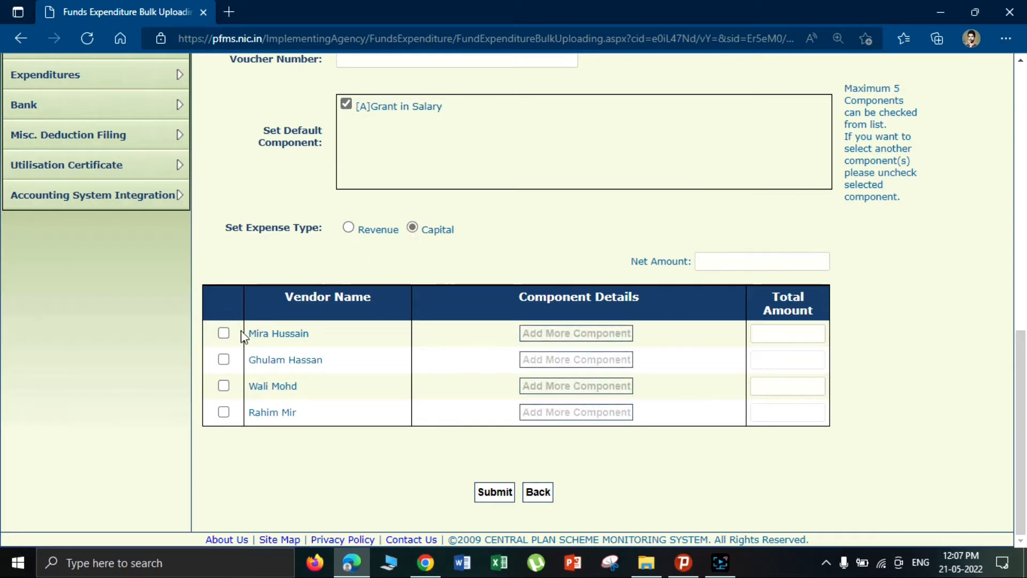
{"action": "left_click", "coordinate": [225, 334]}
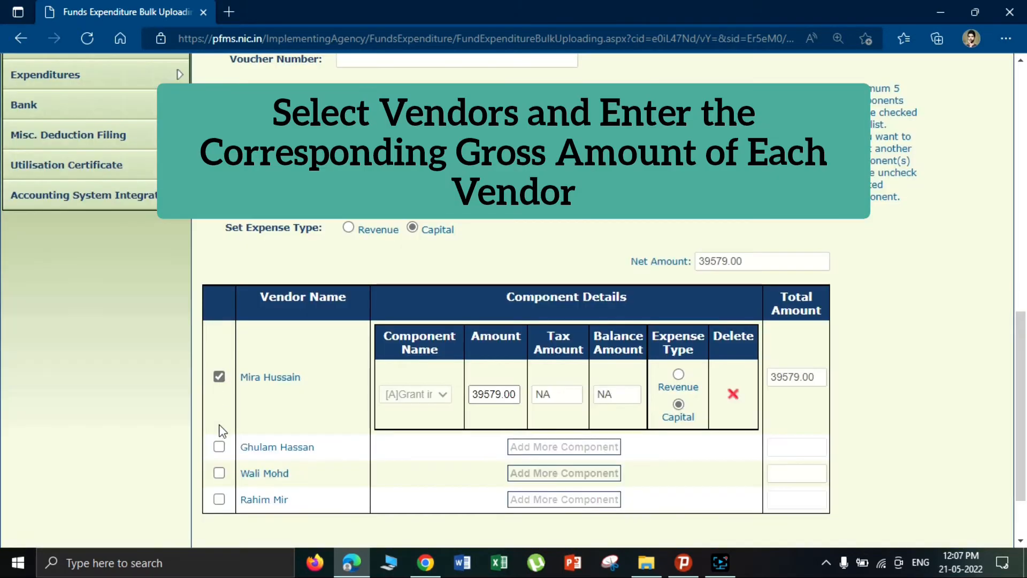
- Tick the second and third vendors for the payment
{"action": "left_click", "coordinate": [219, 447]}
{"action": "scroll", "coordinate": [335, 333], "scroll_direction": "down", "scroll_amount": 3}
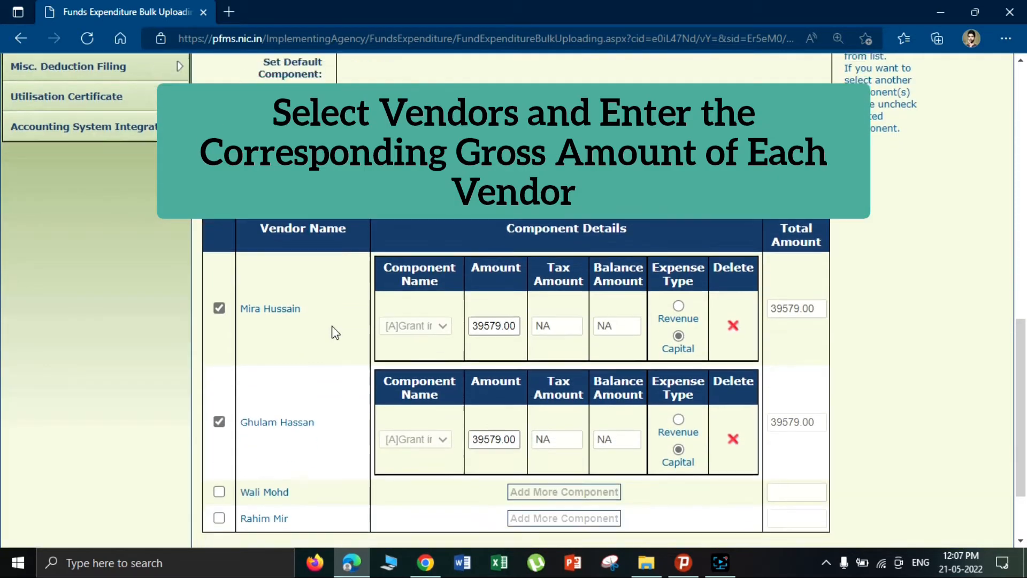
{"action": "left_click", "coordinate": [220, 412]}
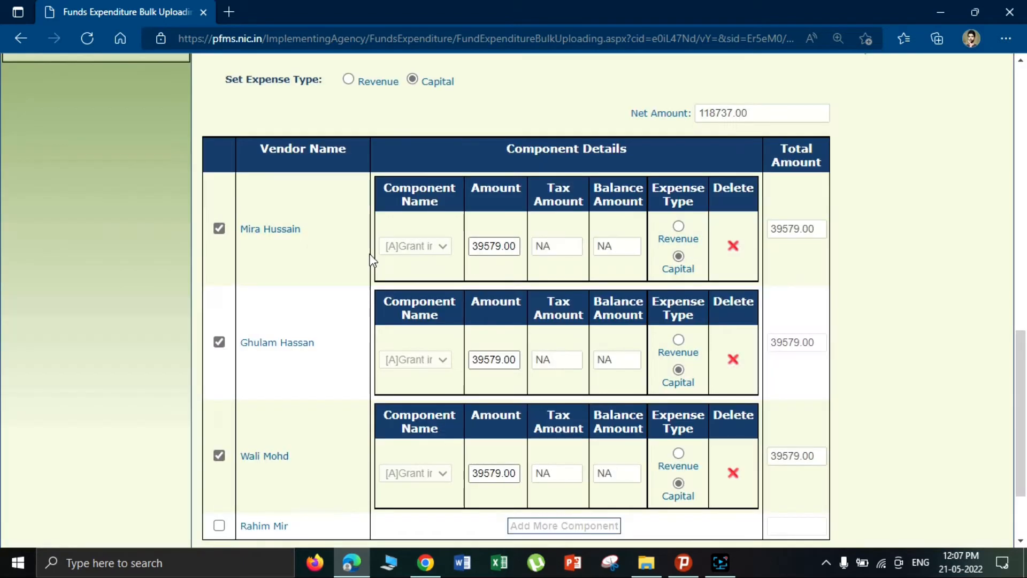
{"action": "scroll", "coordinate": [485, 359], "scroll_direction": "up", "scroll_amount": 2}
- Replace the first beneficiary's 39579.00 amount with 2000
{"action": "left_click_drag", "start_coordinate": [522, 319], "coordinate": [473, 320]}
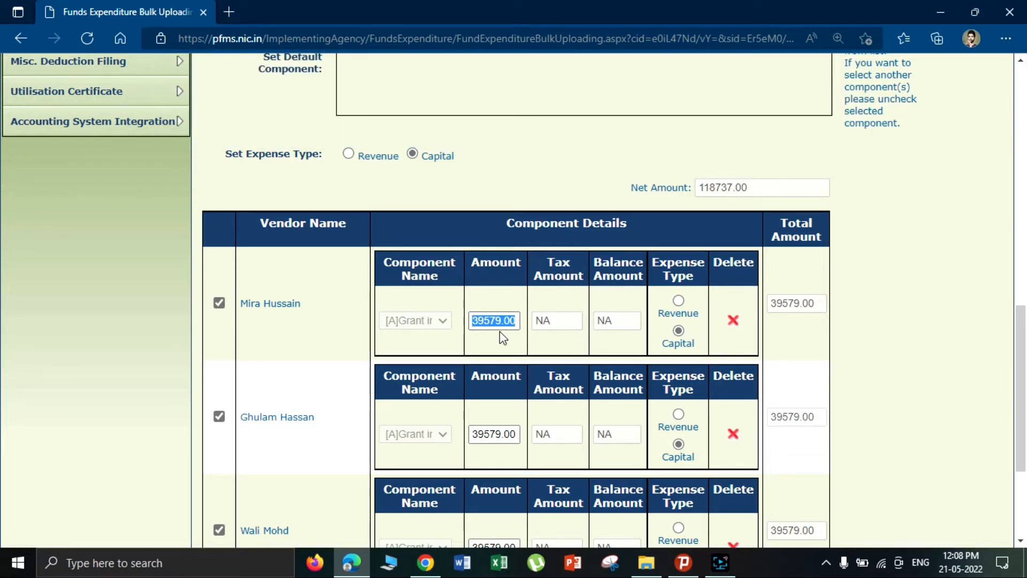
{"action": "scroll", "coordinate": [503, 337], "scroll_direction": "down", "scroll_amount": 1}
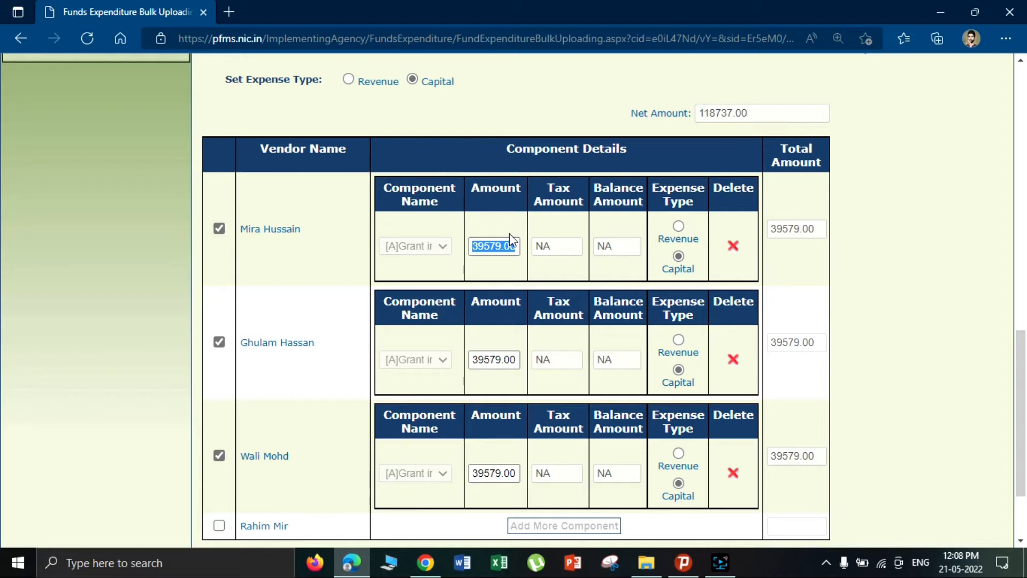
{"action": "key", "text": "BackSpace"}
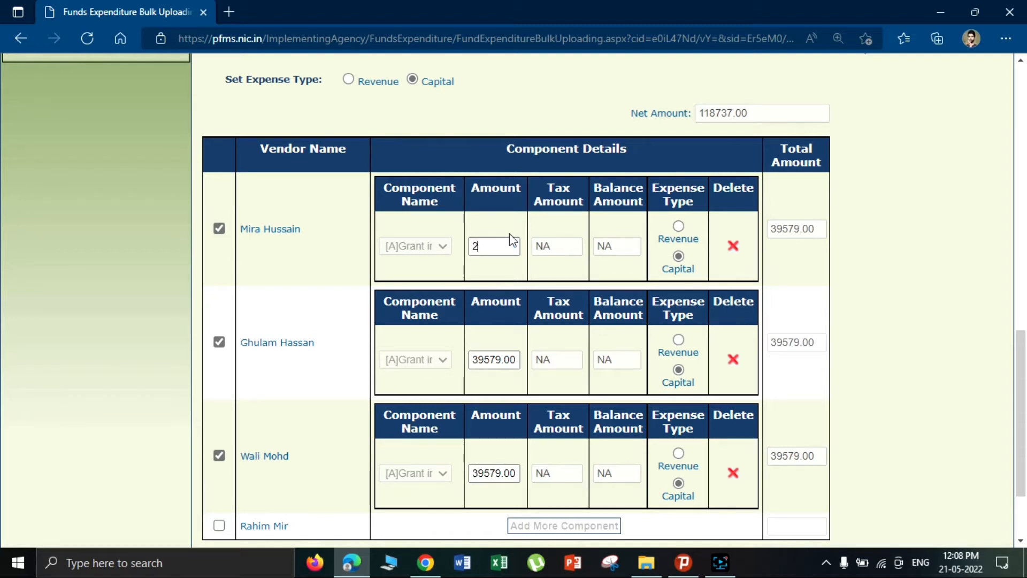
{"action": "type", "text": "2000"}
{"action": "left_click", "coordinate": [471, 267]}
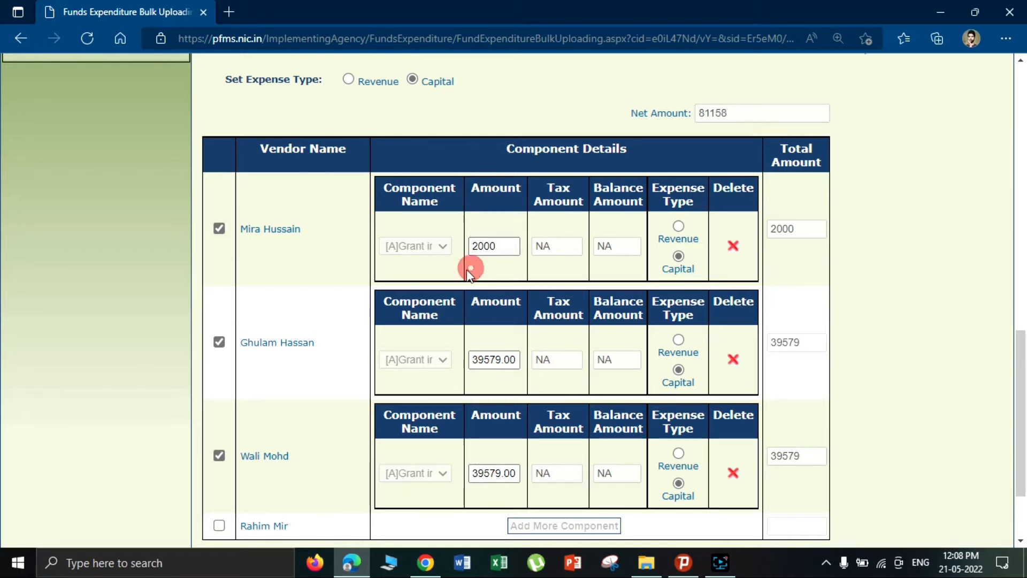
{"action": "scroll", "coordinate": [424, 259], "scroll_direction": "up", "scroll_amount": 3}
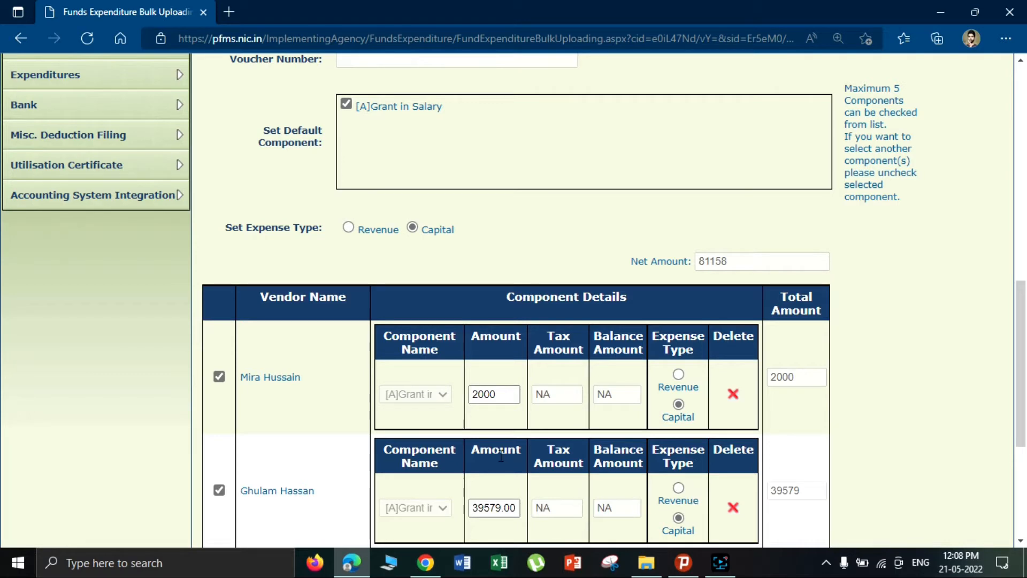
- Set the second beneficiary's amount to 4000 and check both new amounts
{"action": "scroll", "coordinate": [499, 453], "scroll_direction": "down", "scroll_amount": 3}
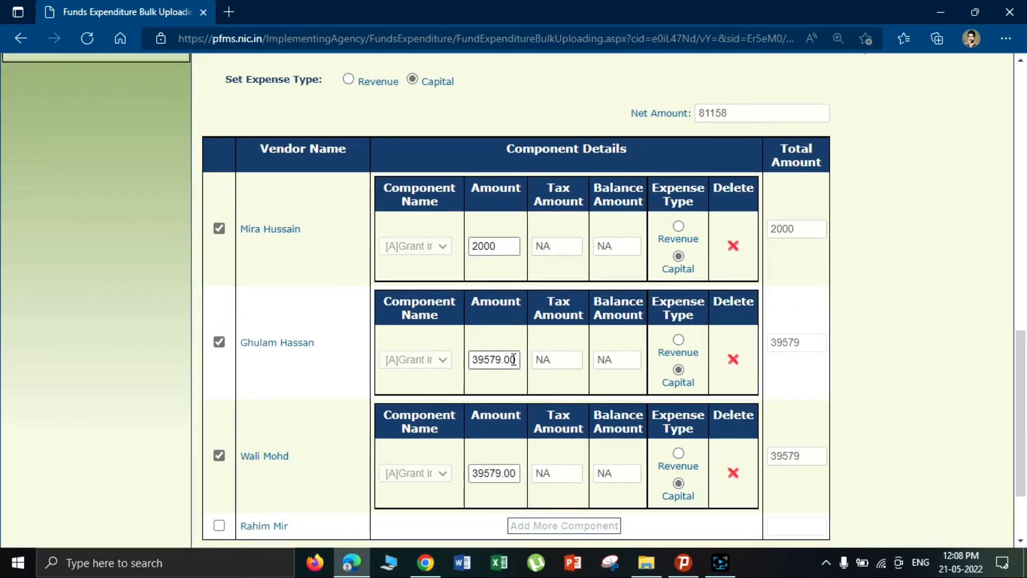
{"action": "left_click_drag", "start_coordinate": [515, 360], "coordinate": [423, 361]}
{"action": "type", "text": "4000"}
{"action": "left_click", "coordinate": [618, 379]}
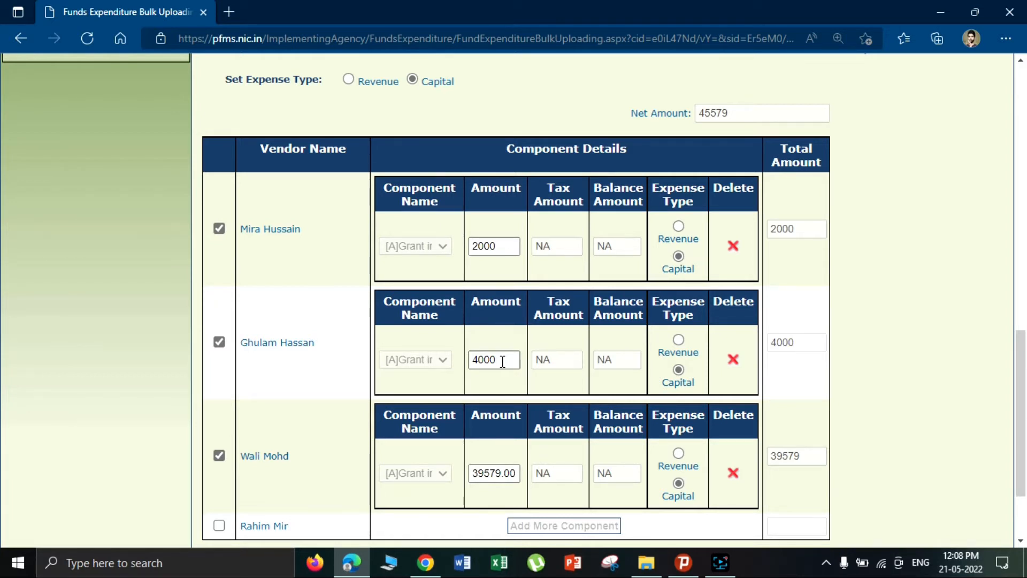
{"action": "left_click_drag", "start_coordinate": [502, 361], "coordinate": [459, 362]}
{"action": "left_click_drag", "start_coordinate": [500, 245], "coordinate": [461, 252]}
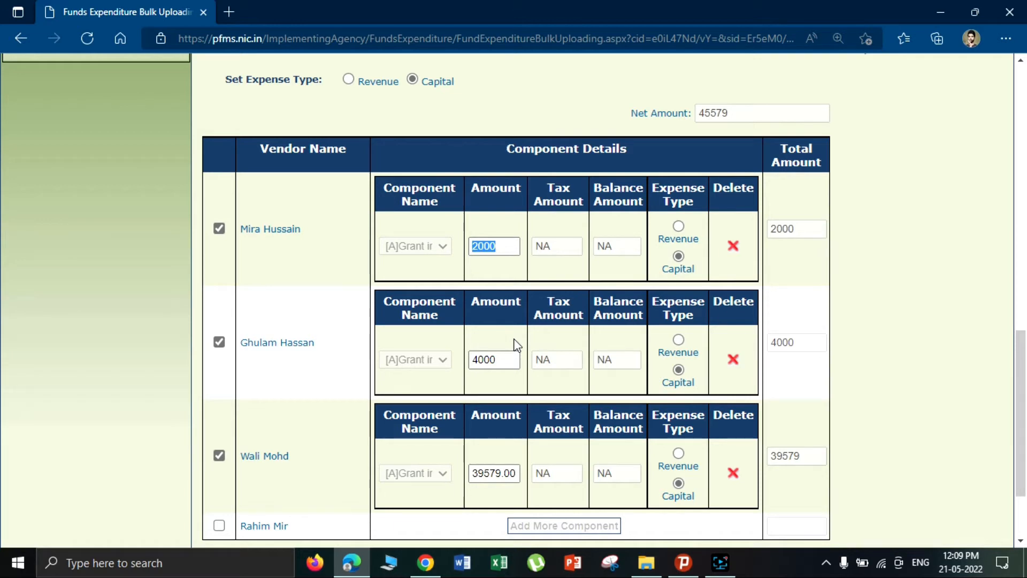
{"action": "scroll", "coordinate": [515, 345], "scroll_direction": "up", "scroll_amount": 3}
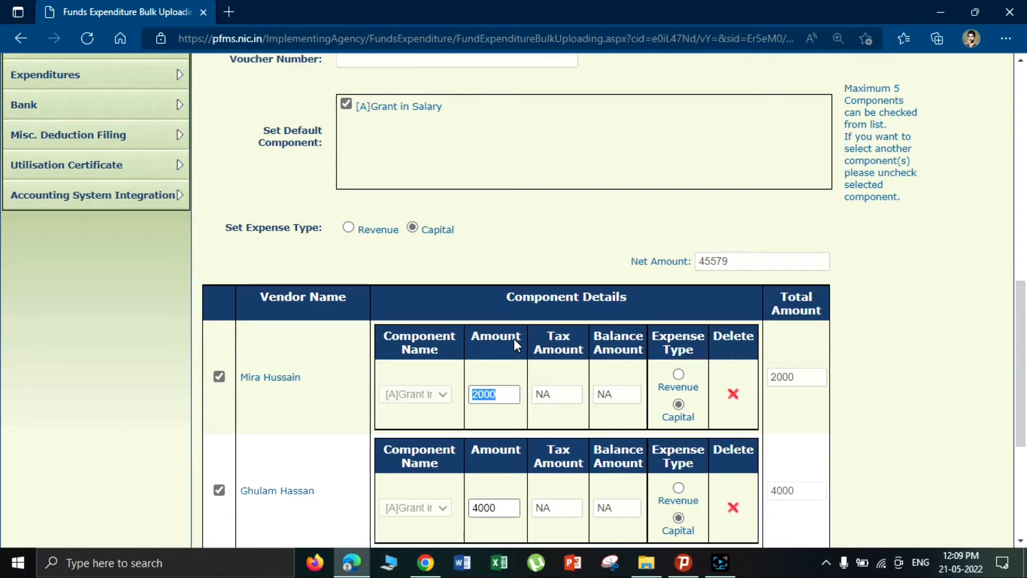
{"action": "scroll", "coordinate": [513, 339], "scroll_direction": "down", "scroll_amount": 4}
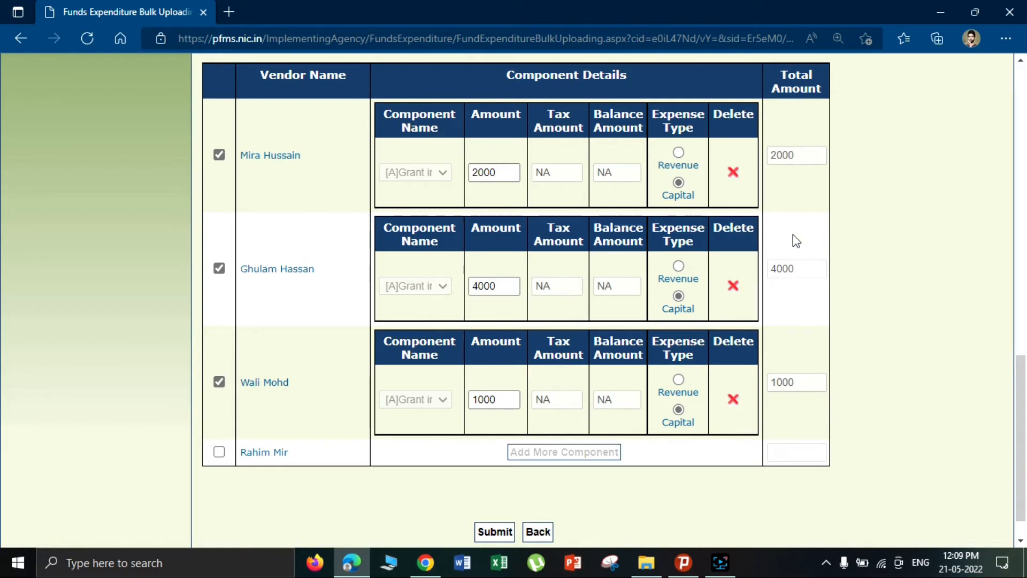
- Copy the 7000 net amount and enter 7000 as the Expenditure Amount
{"action": "scroll", "coordinate": [793, 235], "scroll_direction": "up", "scroll_amount": 3}
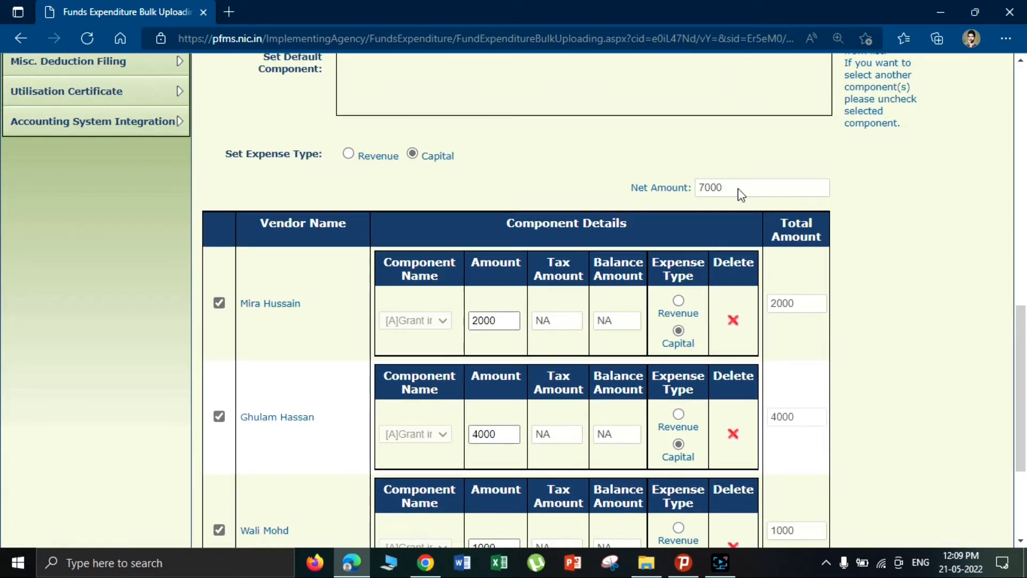
{"action": "double_click", "coordinate": [711, 188]}
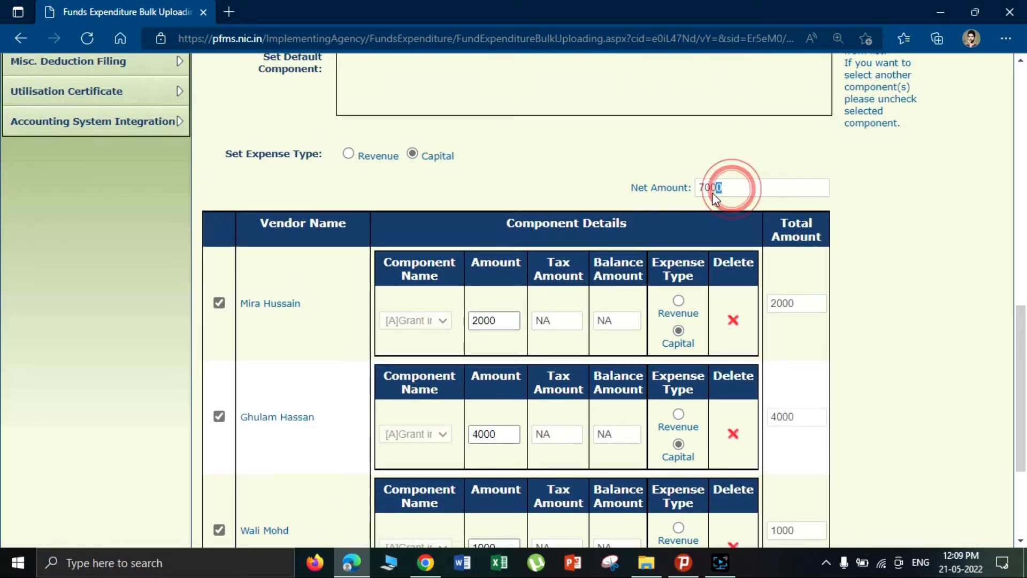
{"action": "scroll", "coordinate": [560, 251], "scroll_direction": "up", "scroll_amount": 2}
{"action": "scroll", "coordinate": [561, 251], "scroll_direction": "up", "scroll_amount": 2}
{"action": "left_click", "coordinate": [345, 124]}
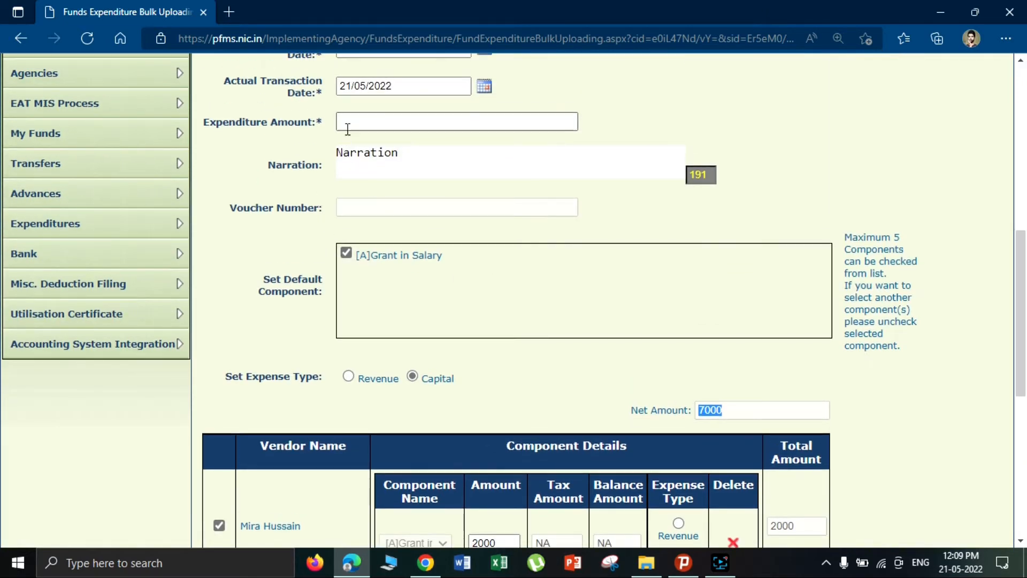
{"action": "left_click", "coordinate": [361, 124]}
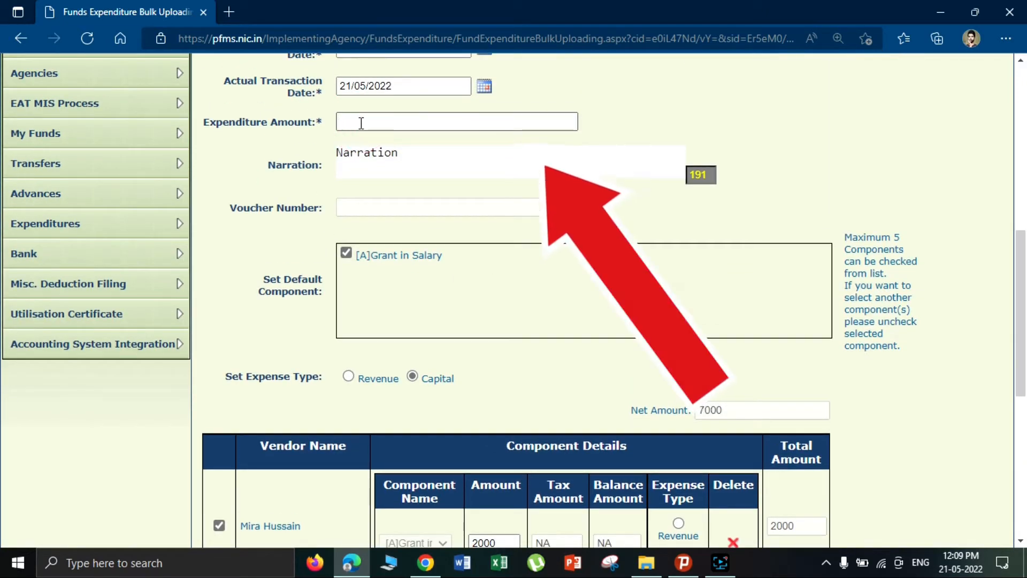
{"action": "type", "text": "7000"}
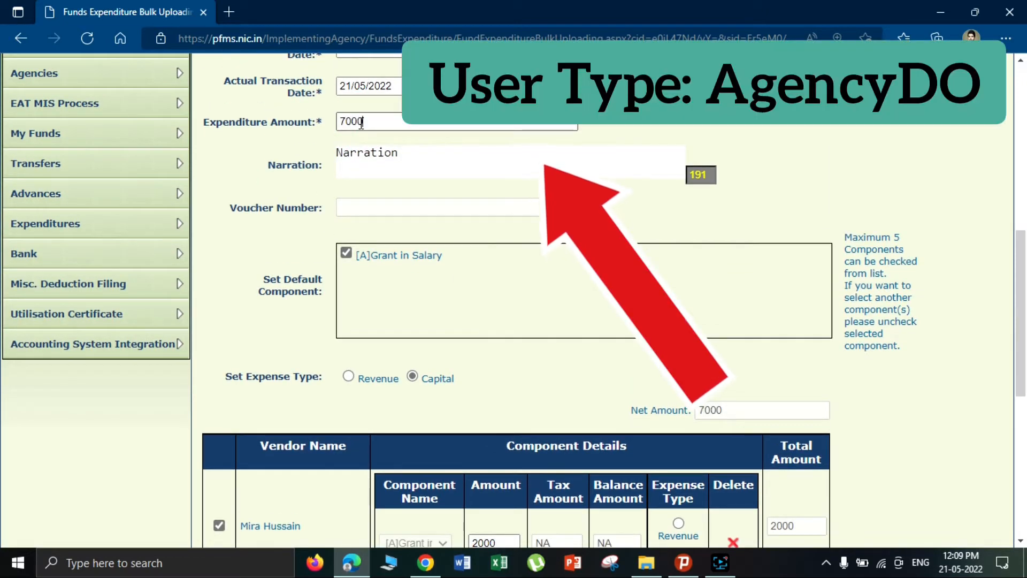
{"action": "scroll", "coordinate": [754, 419], "scroll_direction": "down", "scroll_amount": 3}
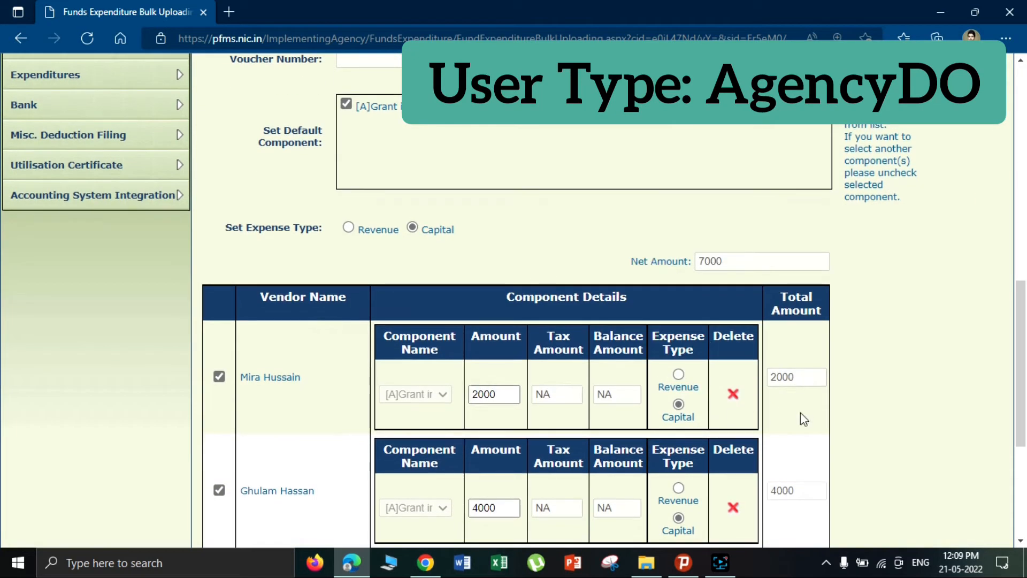
{"action": "scroll", "coordinate": [813, 450], "scroll_direction": "down", "scroll_amount": 3}
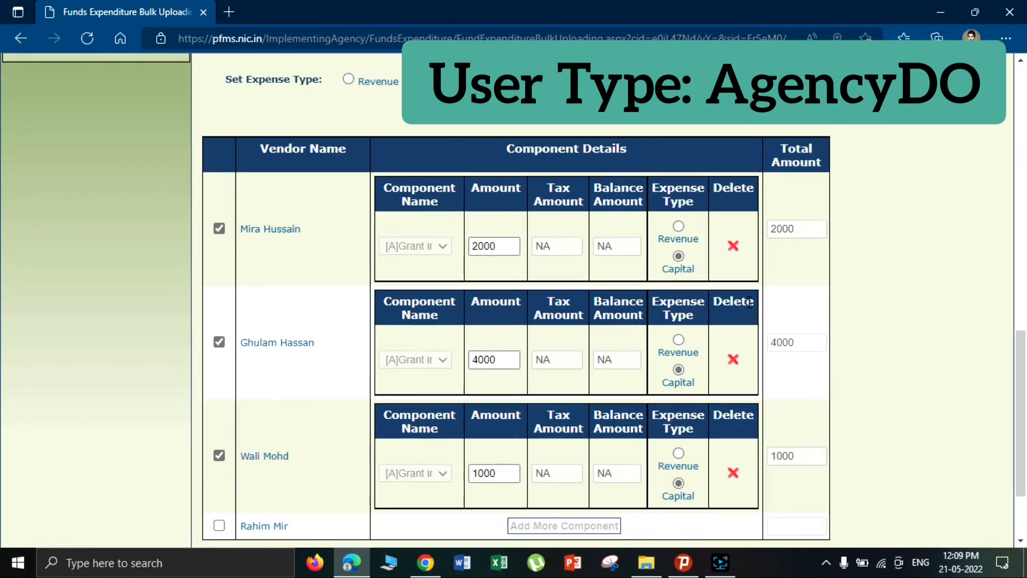
{"action": "scroll", "coordinate": [739, 155], "scroll_direction": "up", "scroll_amount": 3}
{"action": "scroll", "coordinate": [452, 236], "scroll_direction": "up", "scroll_amount": 4}
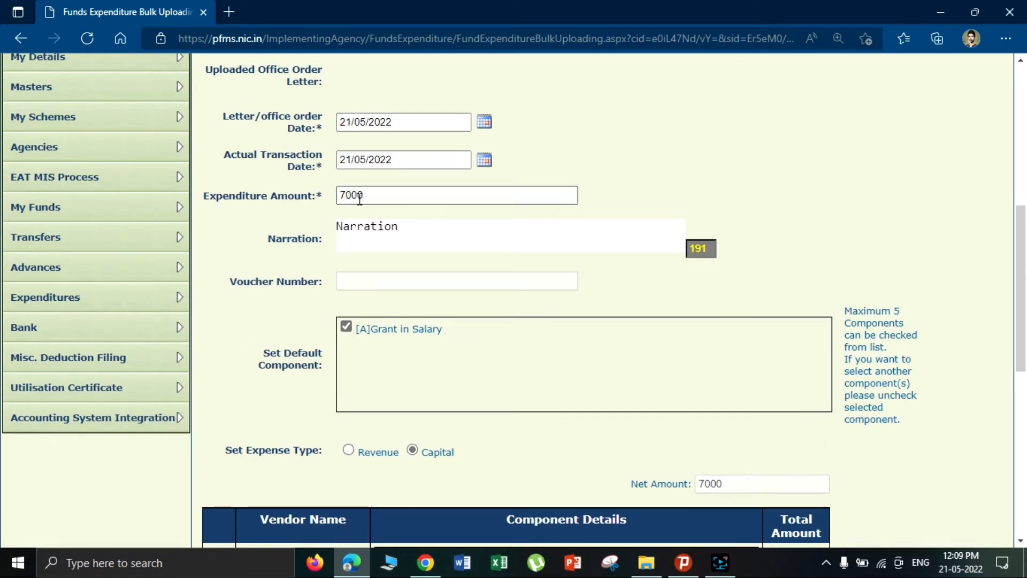
{"action": "left_click", "coordinate": [365, 198]}
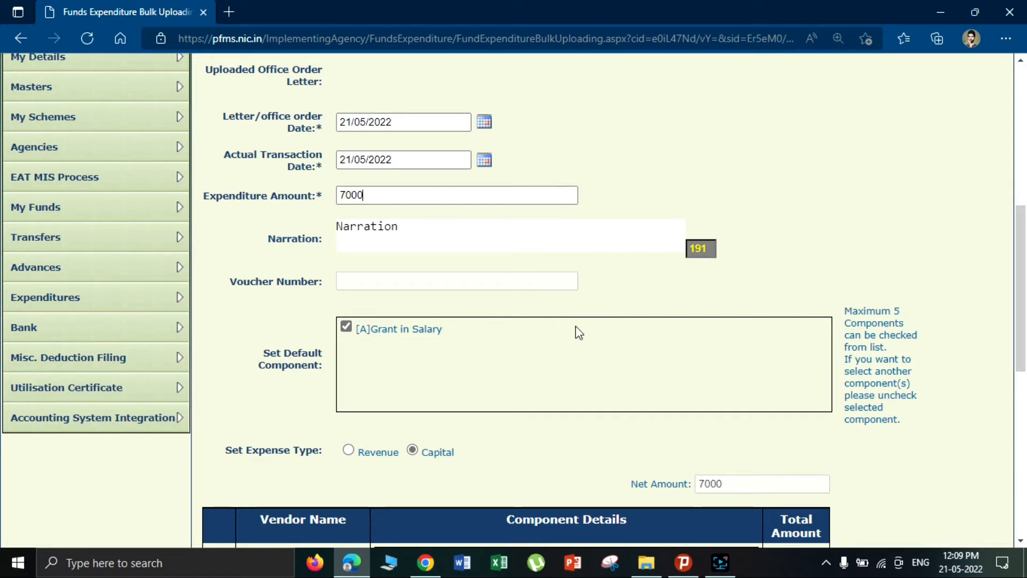
{"action": "scroll", "coordinate": [570, 345], "scroll_direction": "down", "scroll_amount": 5}
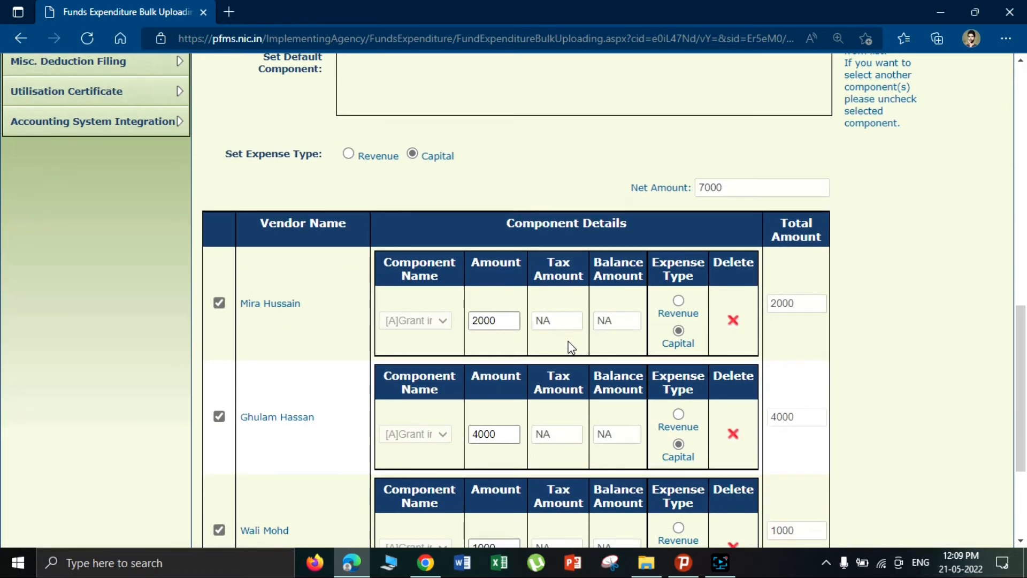
{"action": "scroll", "coordinate": [570, 346], "scroll_direction": "up", "scroll_amount": 10}
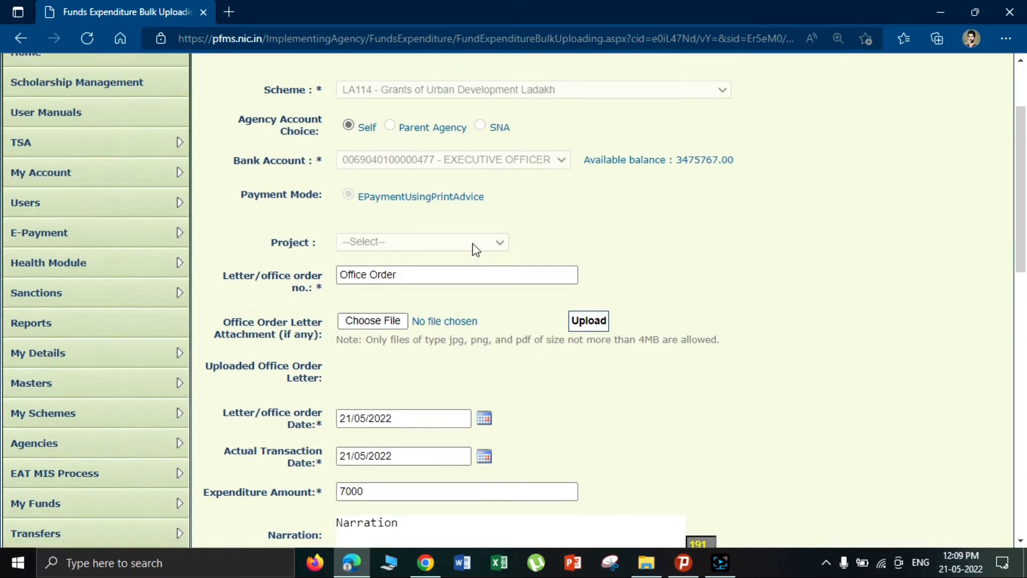
{"action": "scroll", "coordinate": [463, 339], "scroll_direction": "down", "scroll_amount": 10}
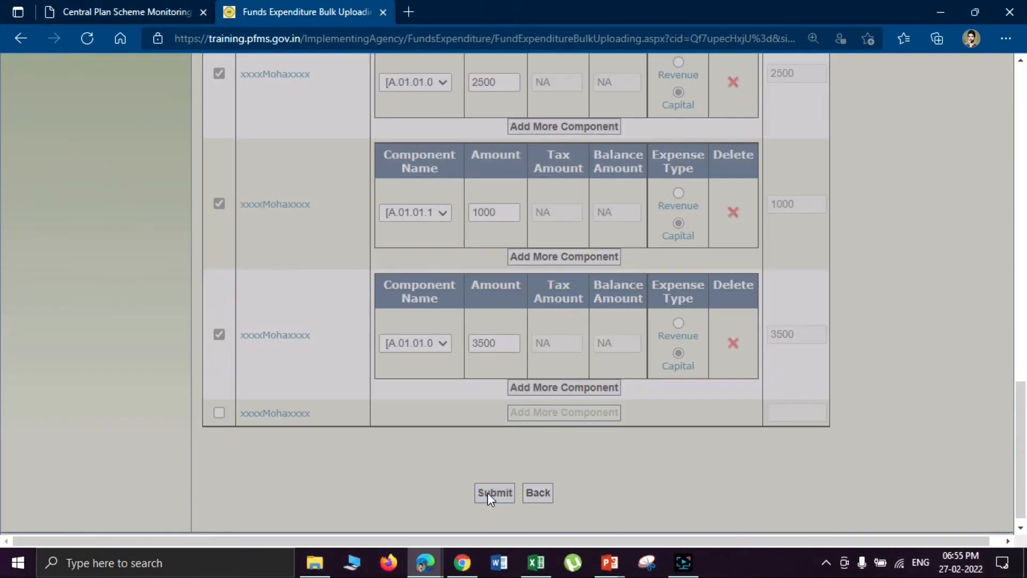
- Submit the expenditure, acknowledge the voucher-saved message, and continue to payee details
{"action": "left_click", "coordinate": [488, 492]}
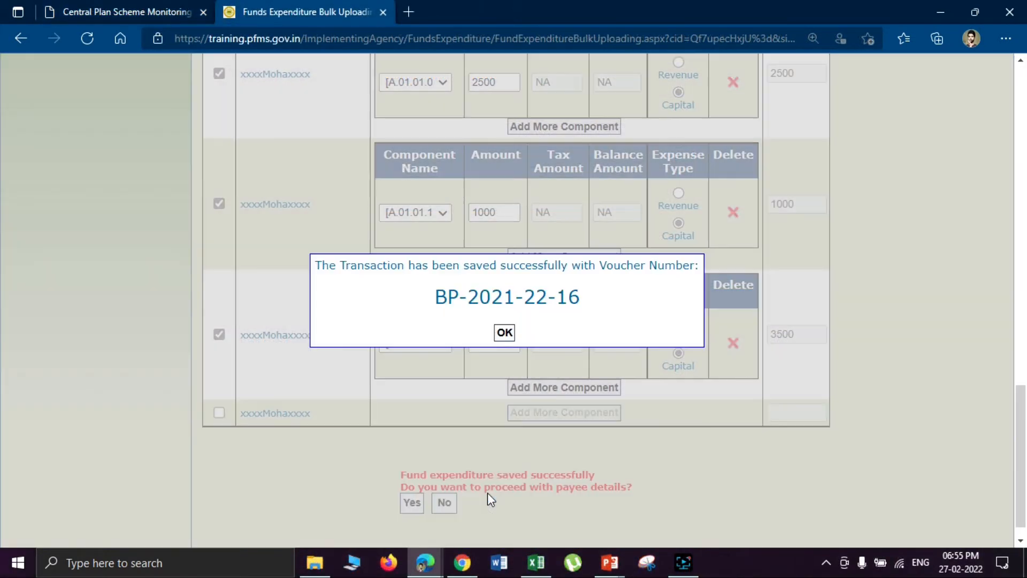
{"action": "left_click", "coordinate": [504, 334]}
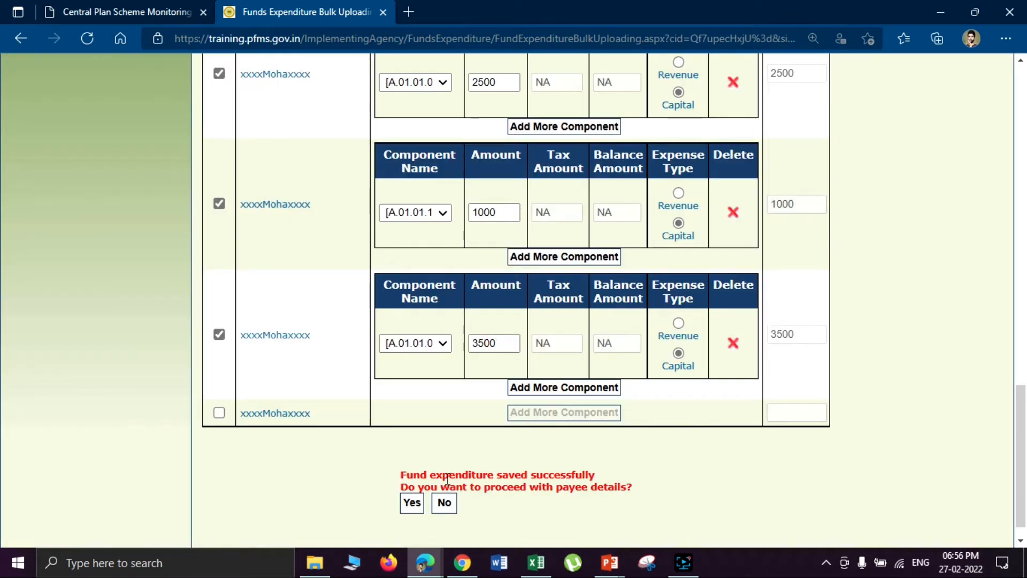
{"action": "left_click", "coordinate": [412, 503]}
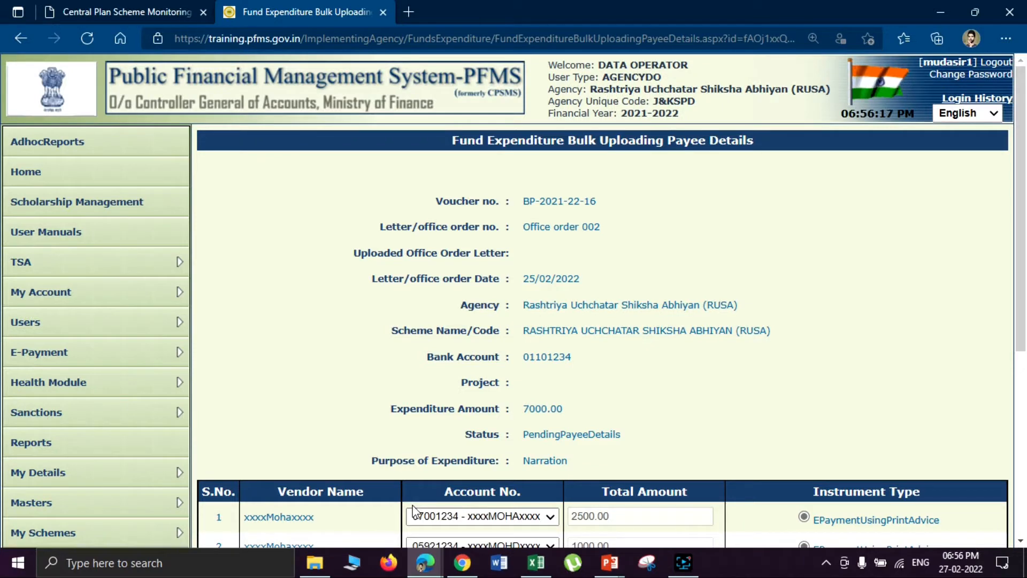
{"action": "left_click_drag", "start_coordinate": [1021, 188], "coordinate": [1021, 295]}
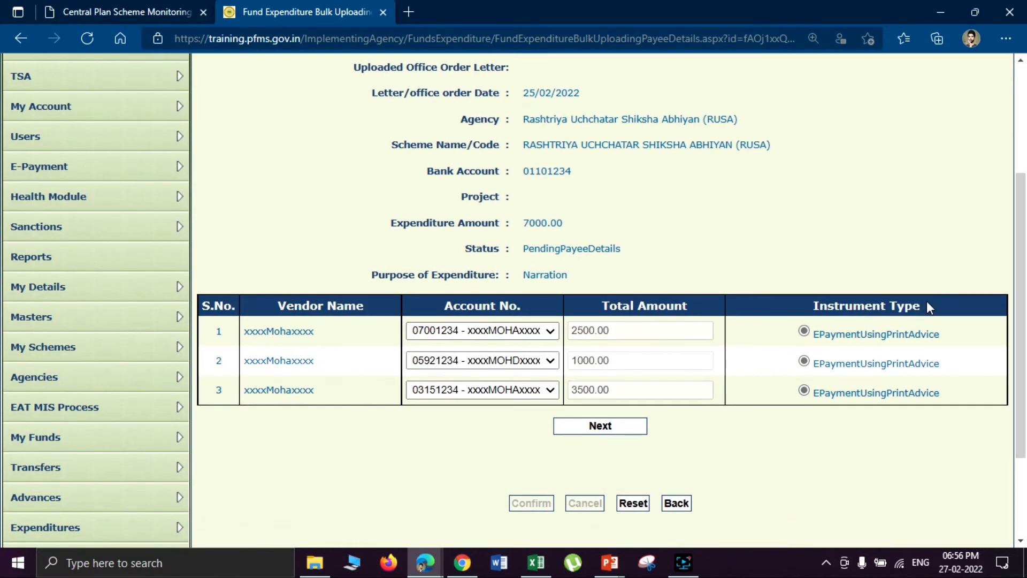
{"action": "left_click", "coordinate": [450, 334]}
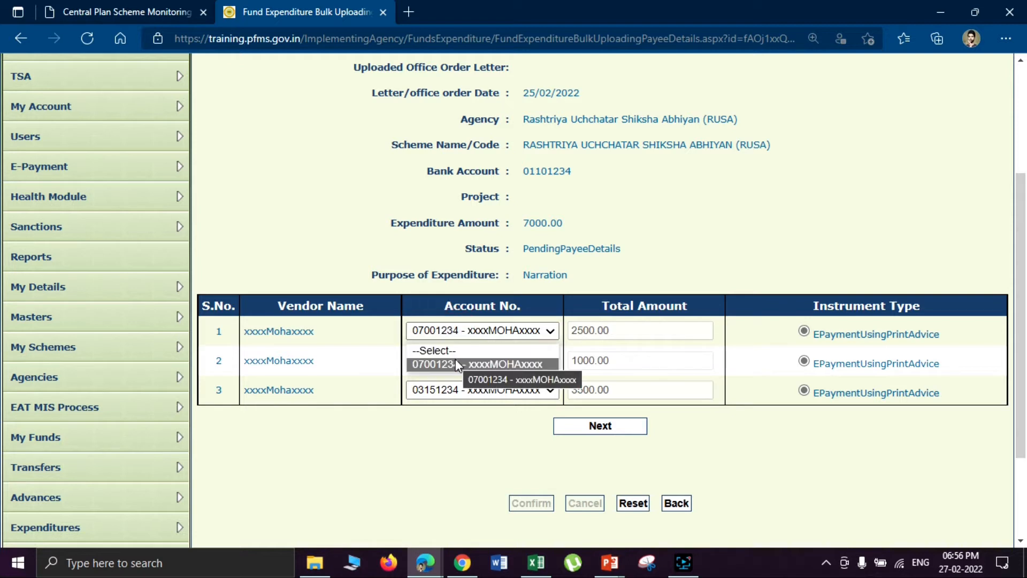
{"action": "left_click", "coordinate": [455, 364]}
{"action": "left_click", "coordinate": [613, 330]}
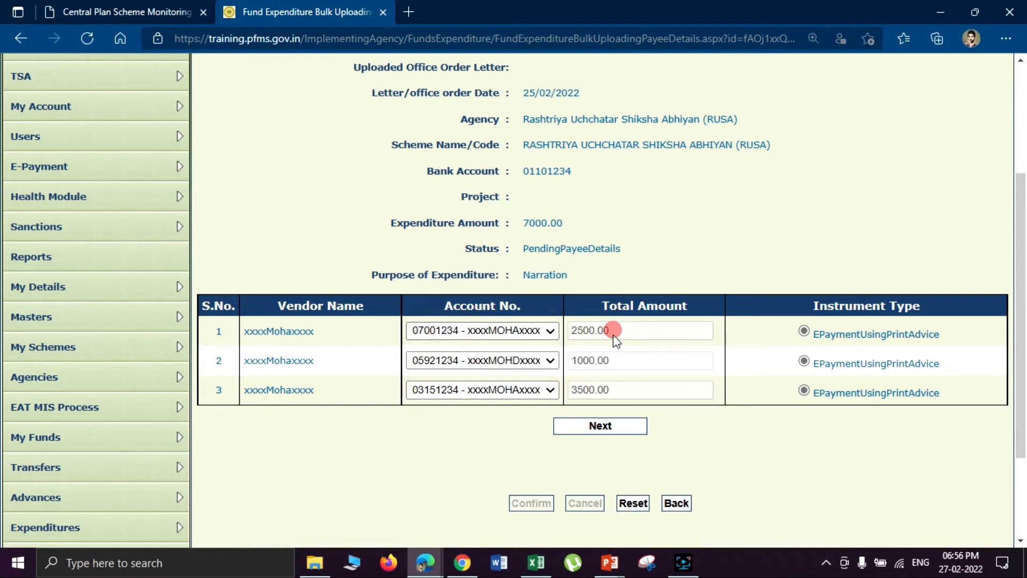
{"action": "left_click", "coordinate": [455, 332]}
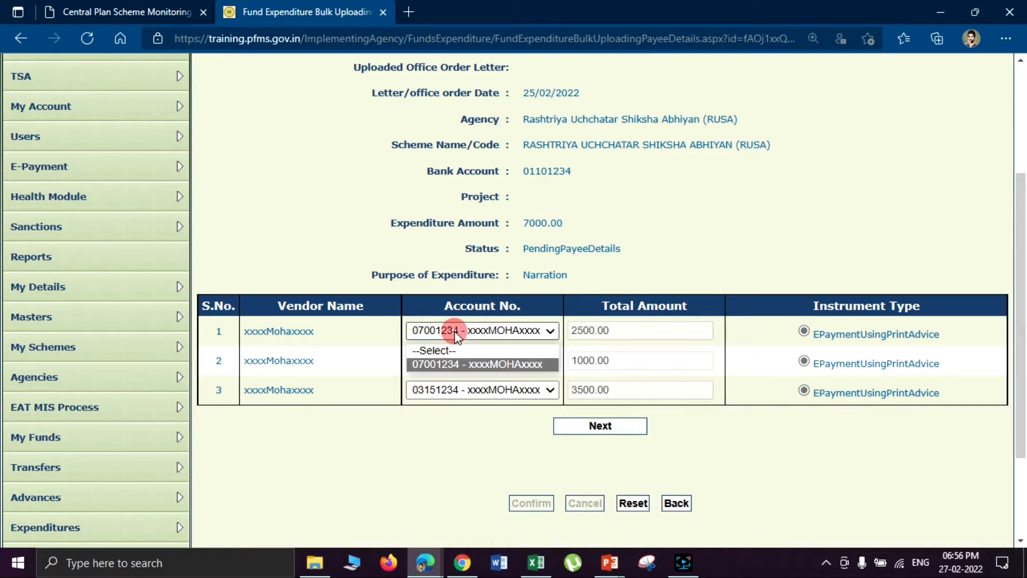
{"action": "left_click", "coordinate": [454, 363]}
{"action": "left_click", "coordinate": [661, 235]}
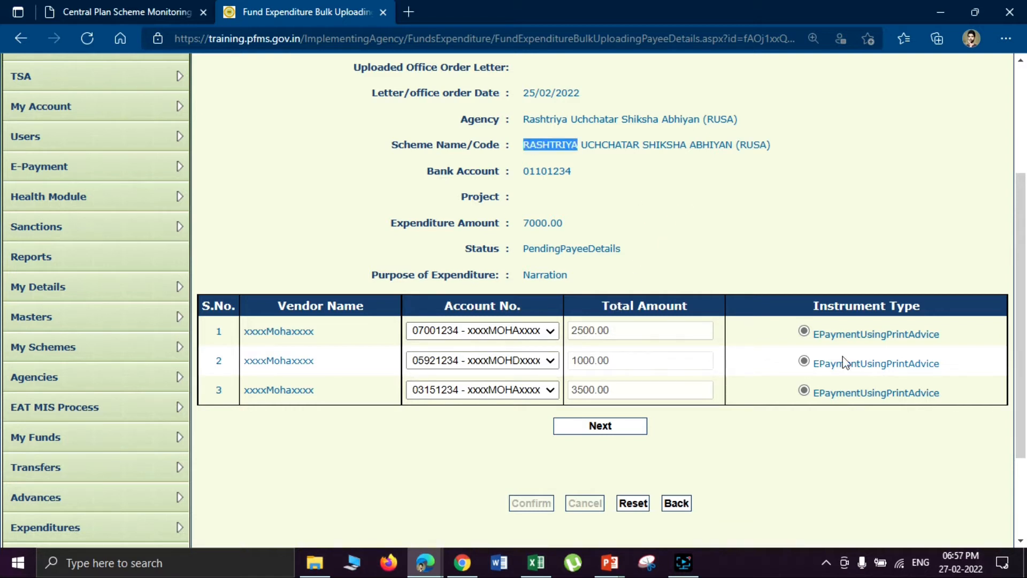
{"action": "left_click", "coordinate": [601, 426]}
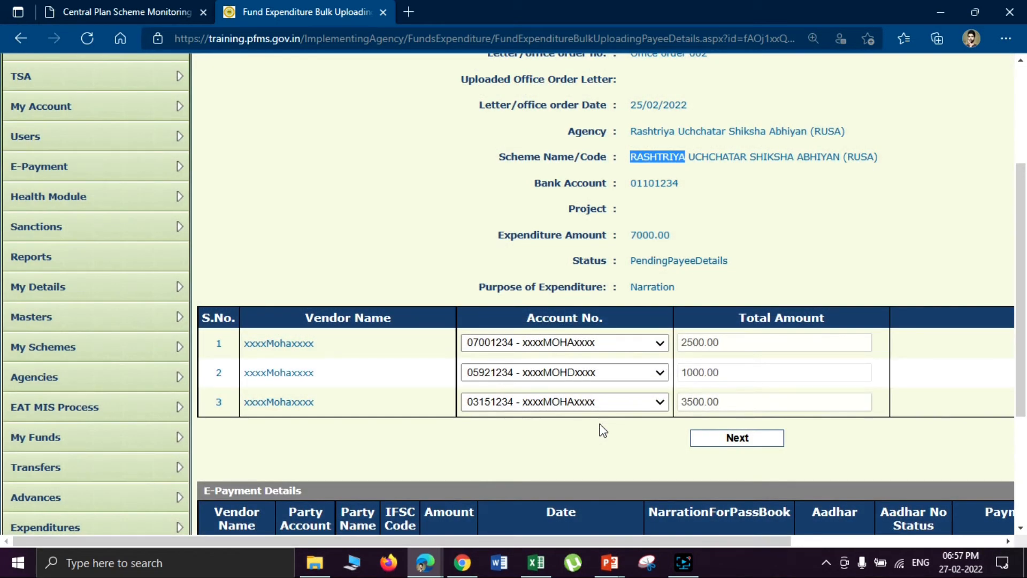
{"action": "scroll", "coordinate": [1020, 217], "scroll_direction": "down", "scroll_amount": 3}
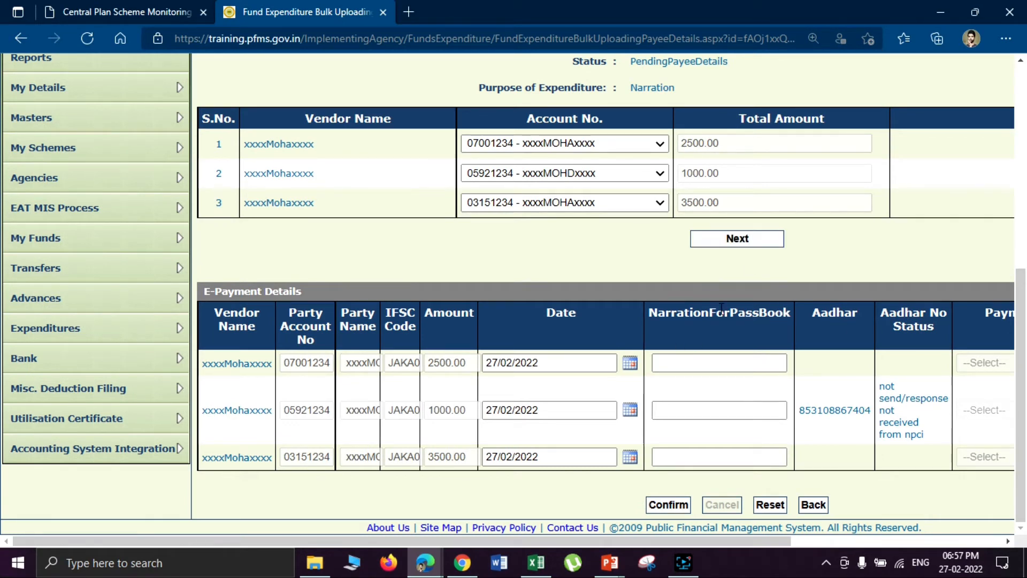
{"action": "left_click_drag", "start_coordinate": [1021, 339], "coordinate": [1024, 364]}
{"action": "left_click", "coordinate": [725, 359]}
{"action": "left_click_drag", "start_coordinate": [657, 540], "coordinate": [799, 513]}
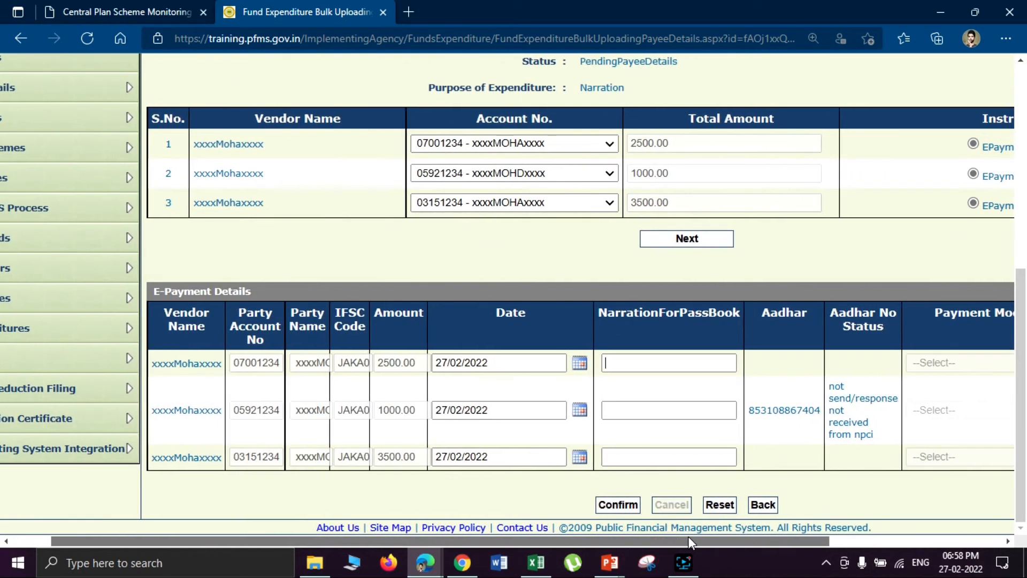
{"action": "left_click_drag", "start_coordinate": [688, 536], "coordinate": [952, 460]}
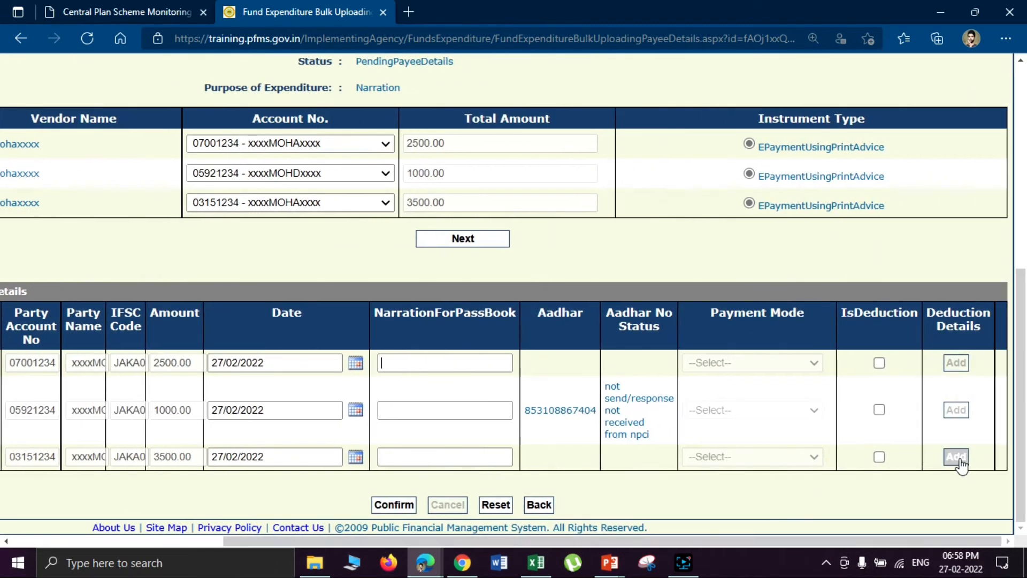
{"action": "left_click", "coordinate": [879, 366]}
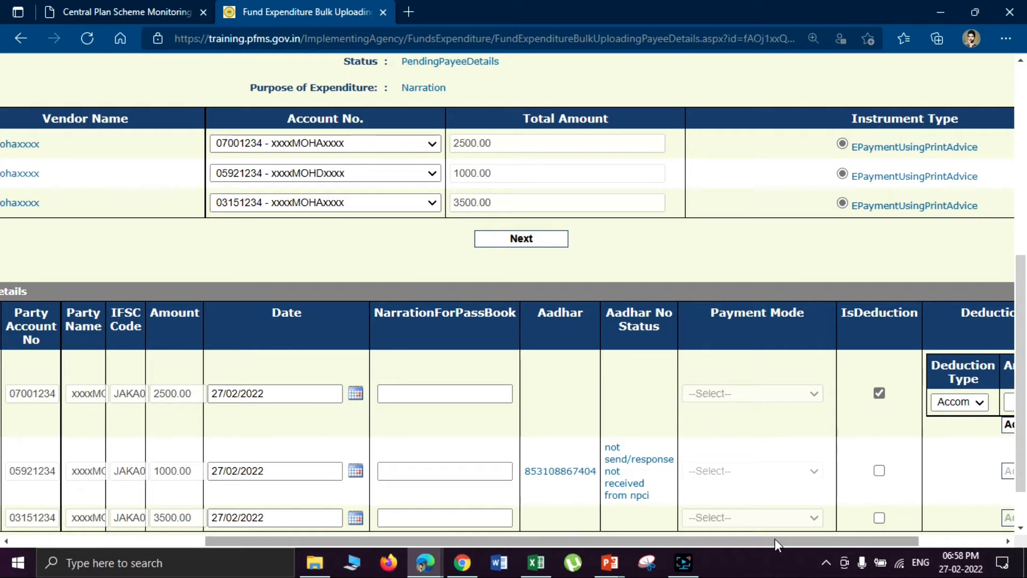
- Add an EPF deduction of 200 for the first payee
{"action": "left_click_drag", "start_coordinate": [775, 539], "coordinate": [863, 518]}
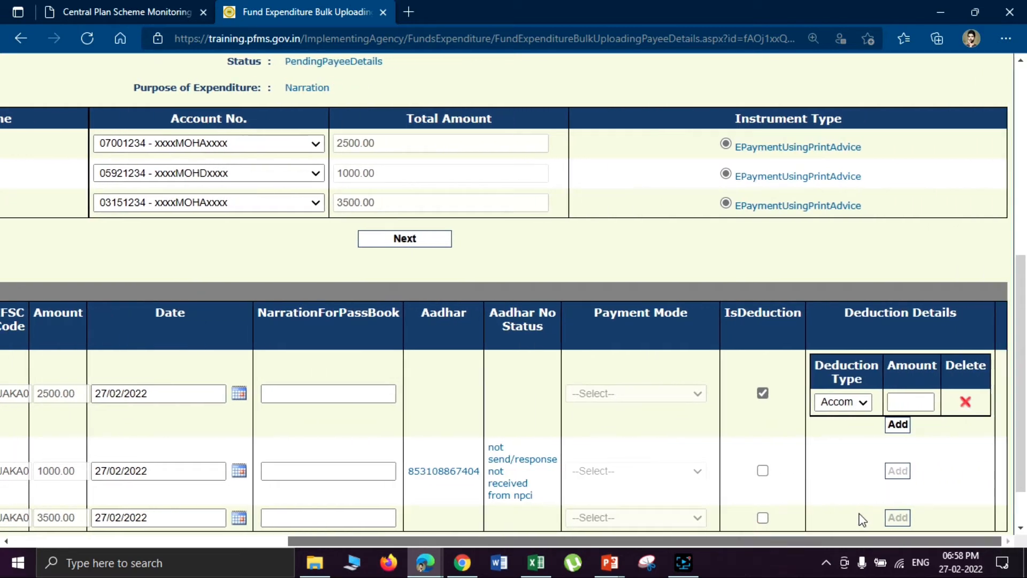
{"action": "left_click", "coordinate": [855, 411]}
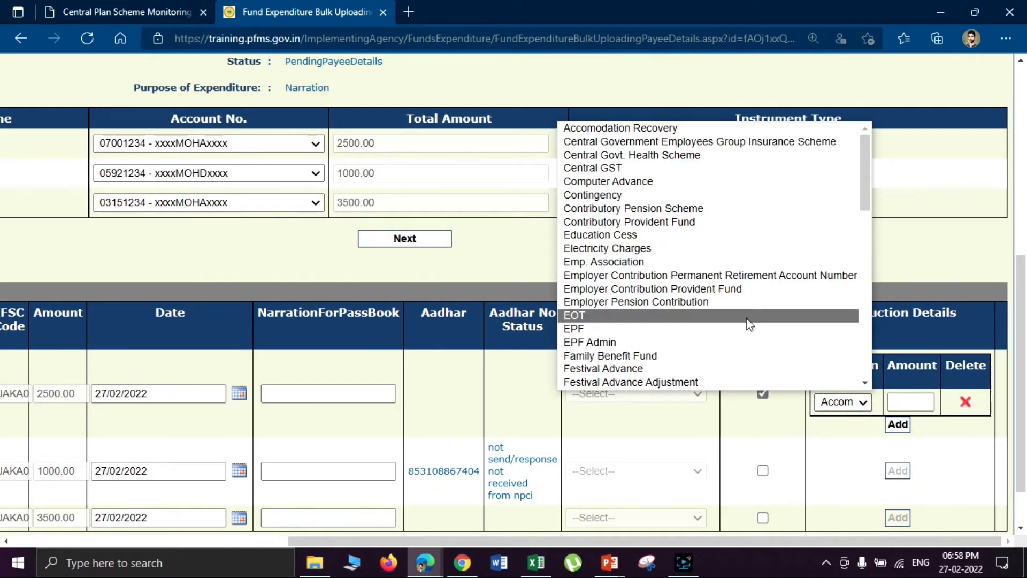
{"action": "left_click", "coordinate": [734, 329]}
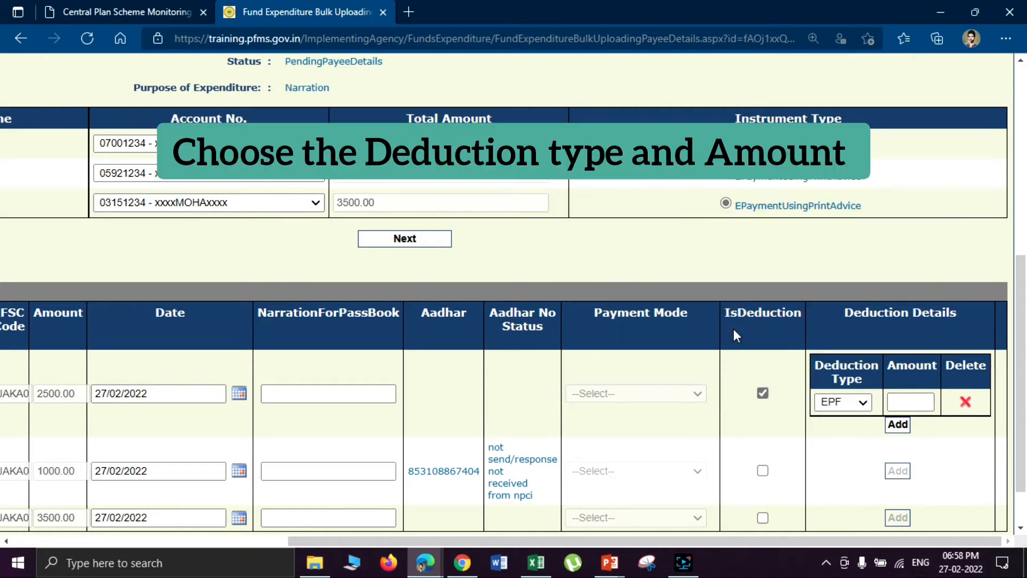
{"action": "left_click", "coordinate": [915, 403]}
{"action": "left_click", "coordinate": [898, 424]}
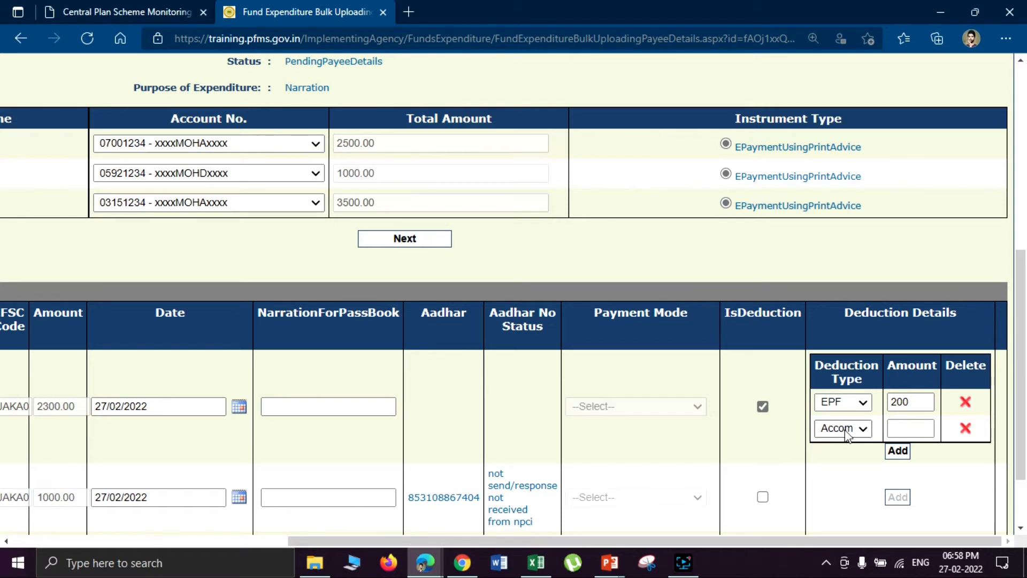
- Add a Central GST deduction of 100, delete the blank third row, and confirm 2200.00
{"action": "left_click", "coordinate": [845, 428]}
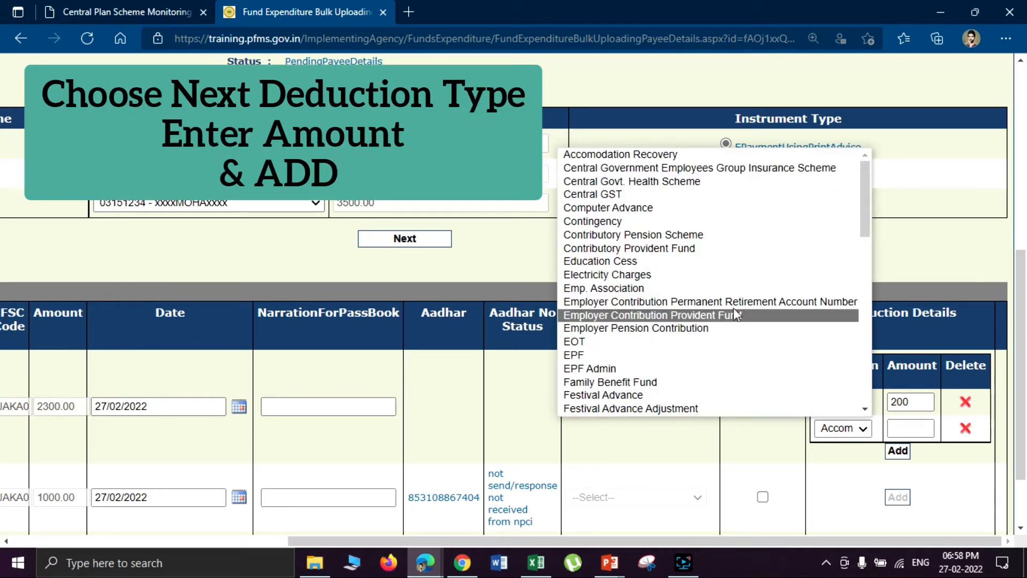
{"action": "left_click", "coordinate": [691, 195]}
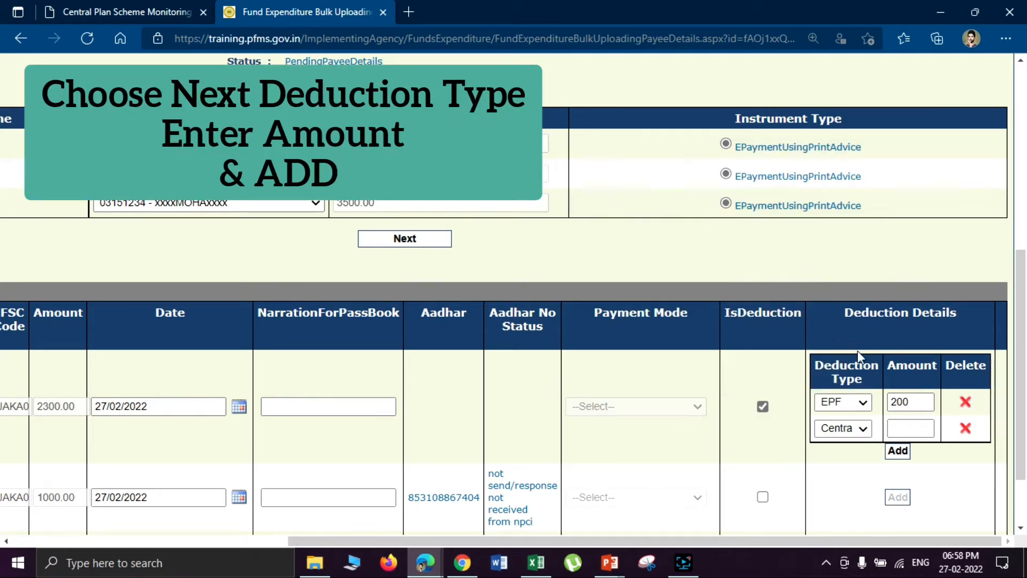
{"action": "left_click", "coordinate": [906, 428]}
{"action": "type", "text": "100"}
{"action": "left_click", "coordinate": [897, 450]}
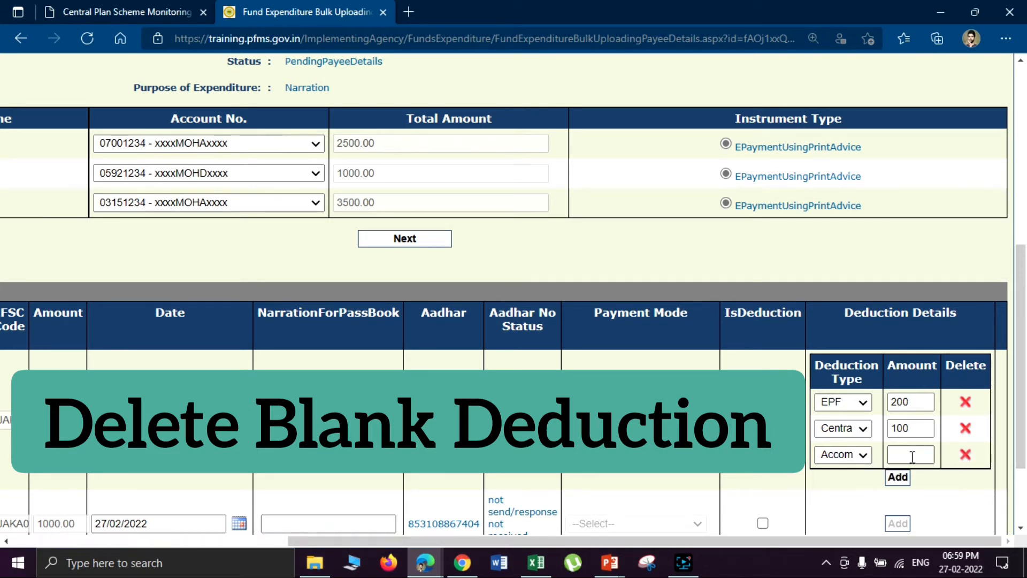
{"action": "left_click", "coordinate": [966, 455]}
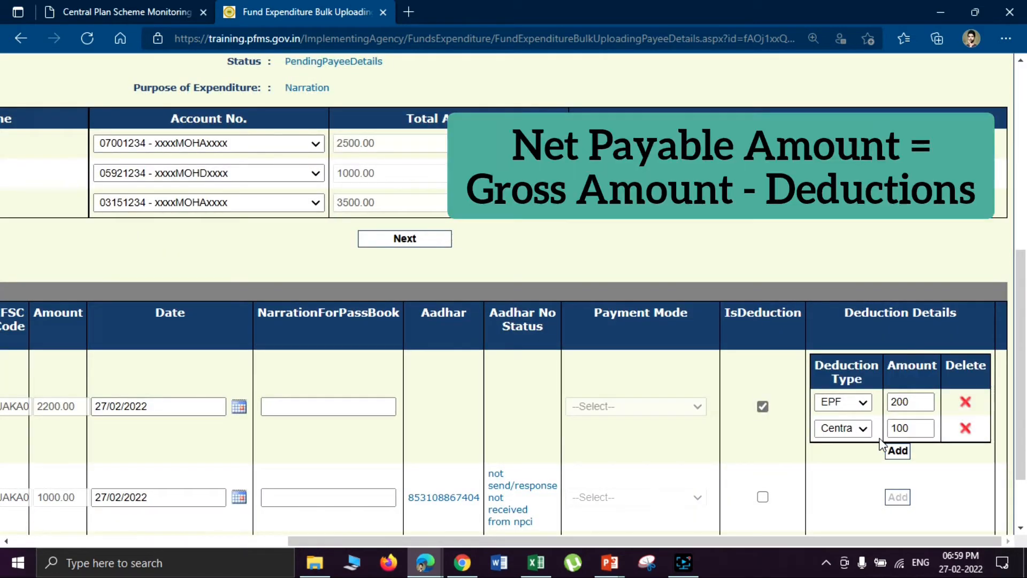
{"action": "scroll", "coordinate": [445, 390], "scroll_direction": "left", "scroll_amount": 5}
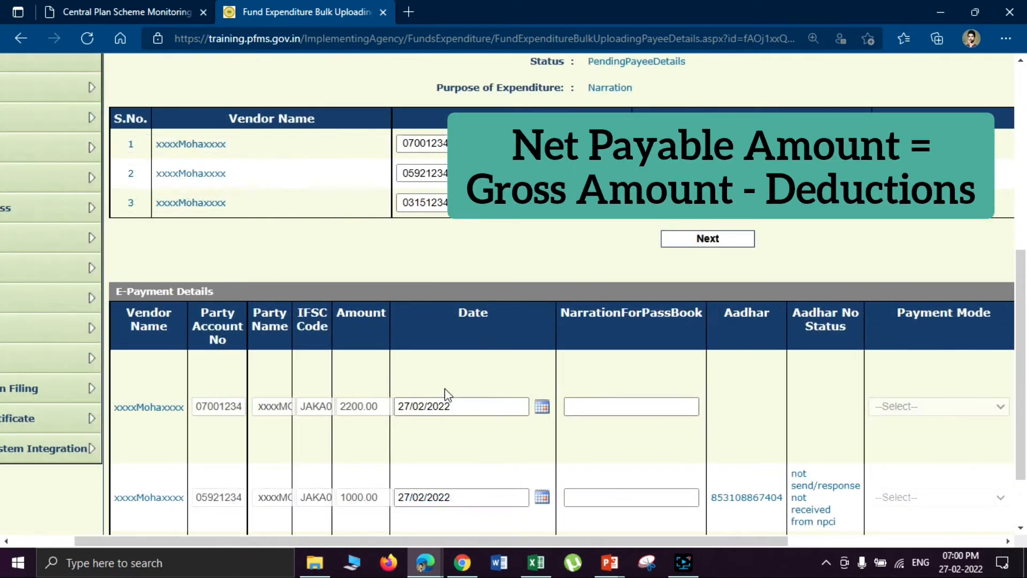
{"action": "left_click_drag", "start_coordinate": [380, 408], "coordinate": [338, 407]}
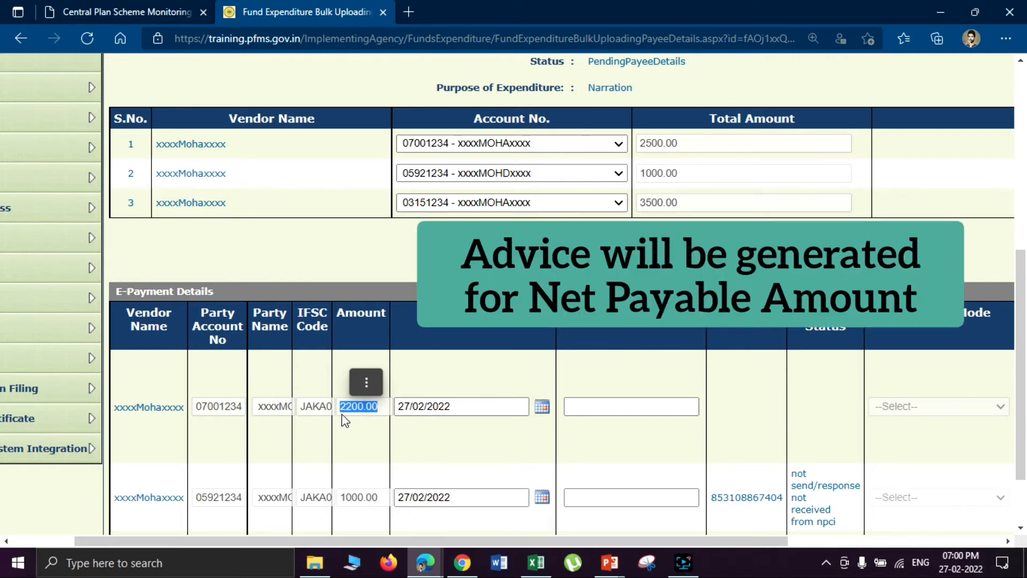
- Confirm and save the three payees' e-payment amounts of 2200.00, 1000.00 and 3500.00
{"action": "left_click_drag", "start_coordinate": [490, 540], "coordinate": [755, 541]}
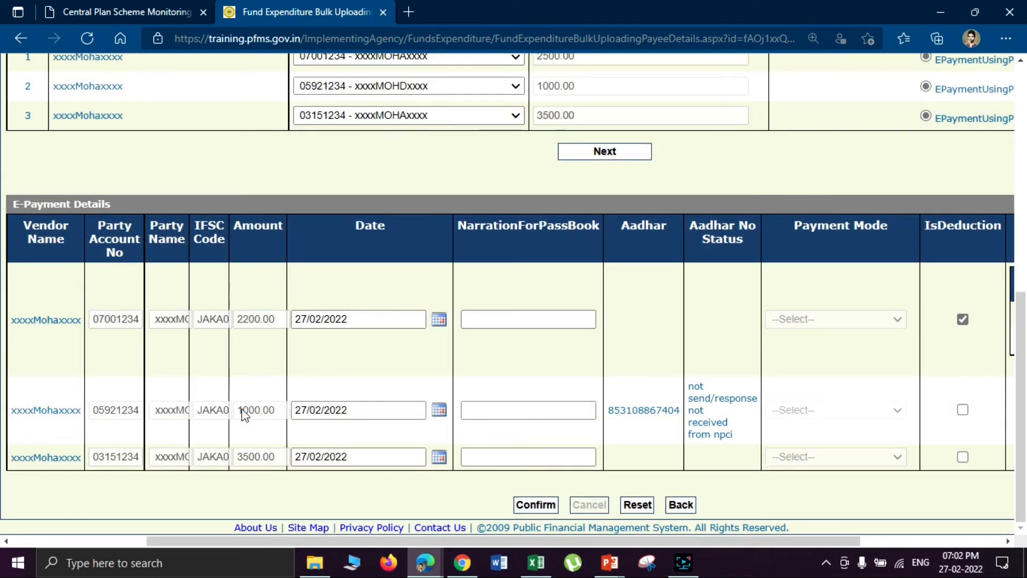
{"action": "left_click", "coordinate": [532, 407]}
{"action": "left_click", "coordinate": [533, 505]}
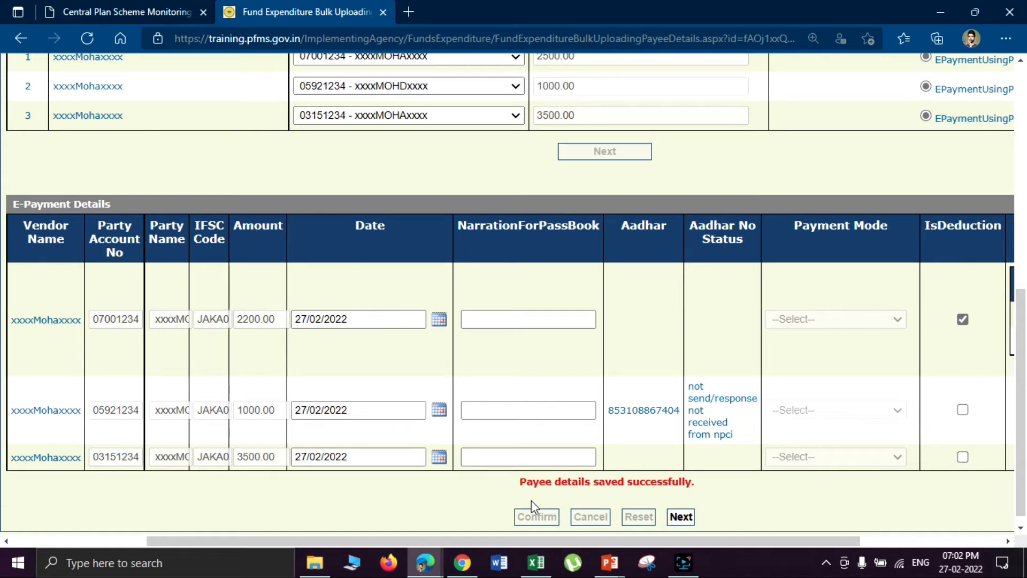
- Go to the Funds Expenditure Bulk Uploading Details page showing status Created and three vendors
{"action": "left_click", "coordinate": [683, 515]}
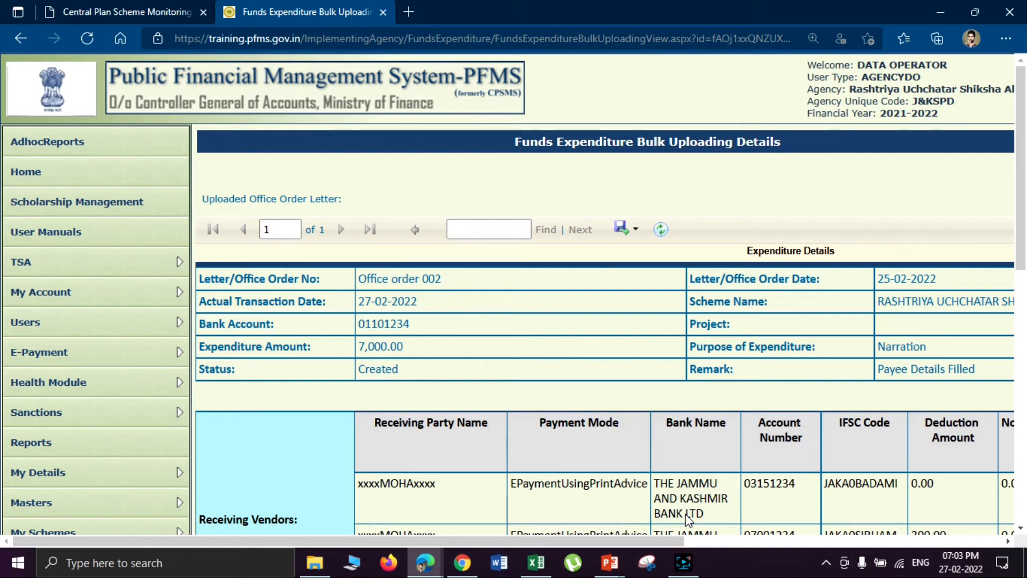
{"action": "scroll", "coordinate": [685, 513], "scroll_direction": "right", "scroll_amount": 3}
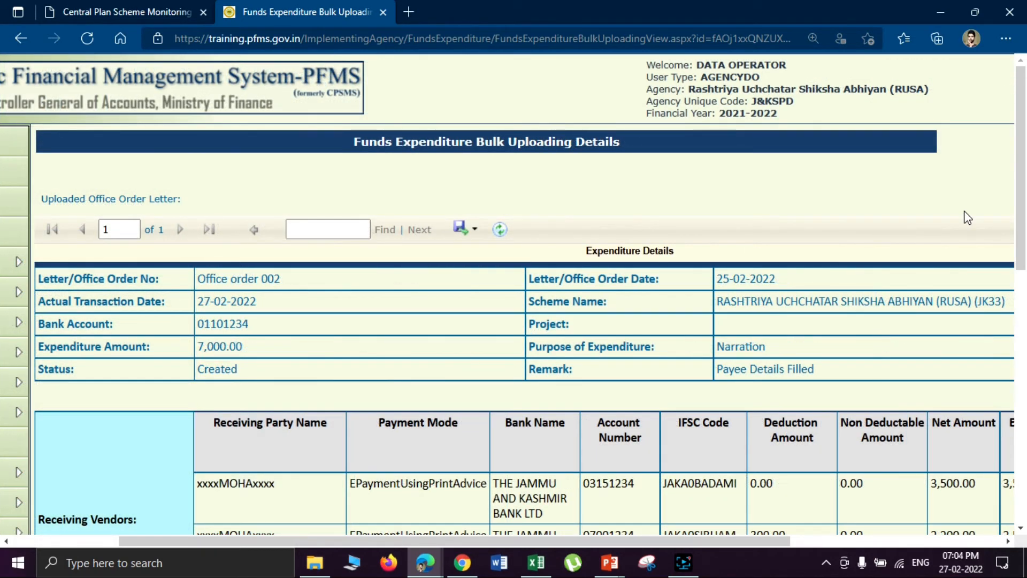
{"action": "scroll", "coordinate": [1024, 177], "scroll_direction": "down", "scroll_amount": 10}
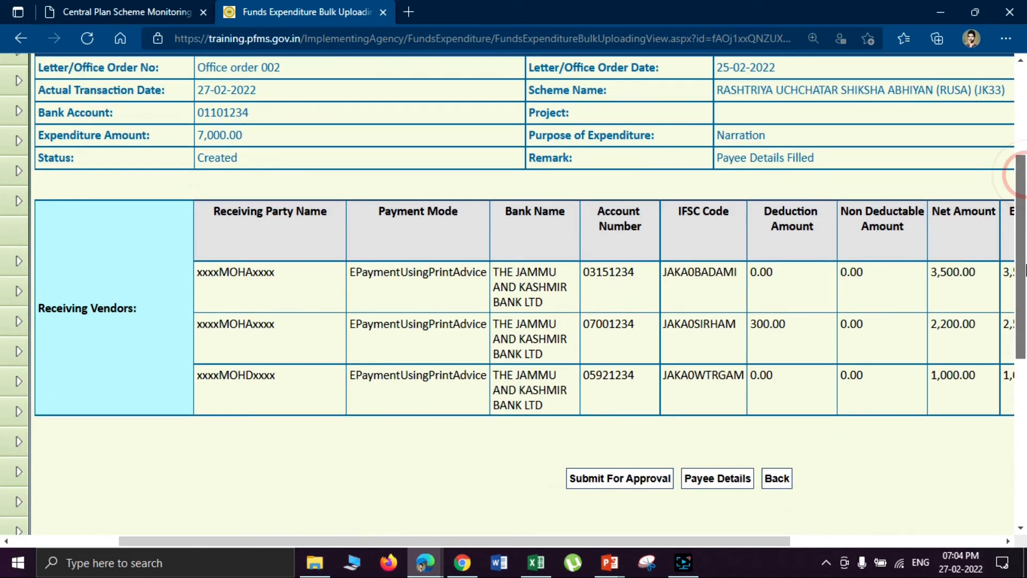
{"action": "scroll", "coordinate": [1025, 410], "scroll_direction": "up", "scroll_amount": 2}
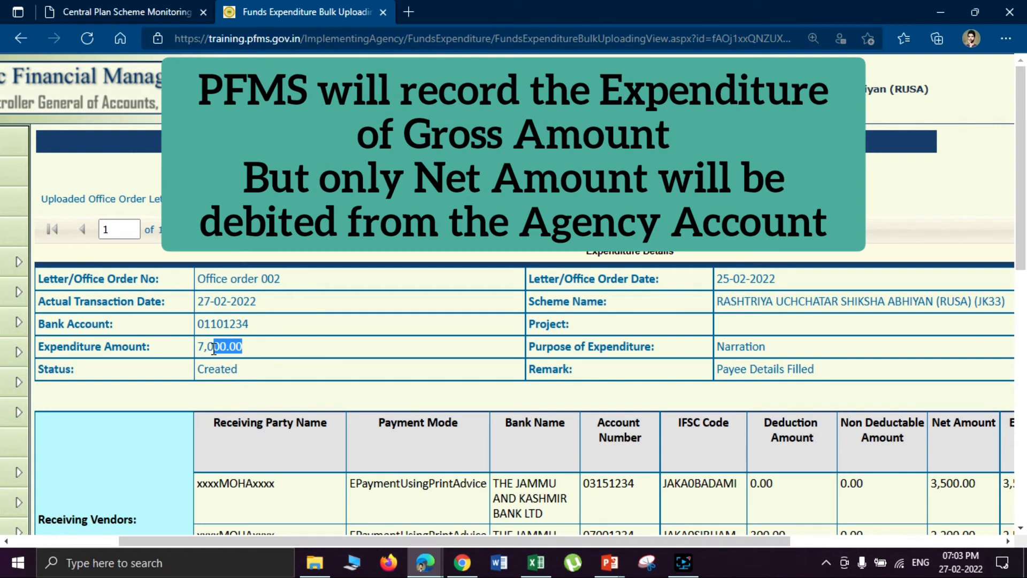
- Review the 7,000.00 expenditure amount and bring the Submit For Approval button into view
{"action": "left_click_drag", "start_coordinate": [214, 348], "coordinate": [195, 353]}
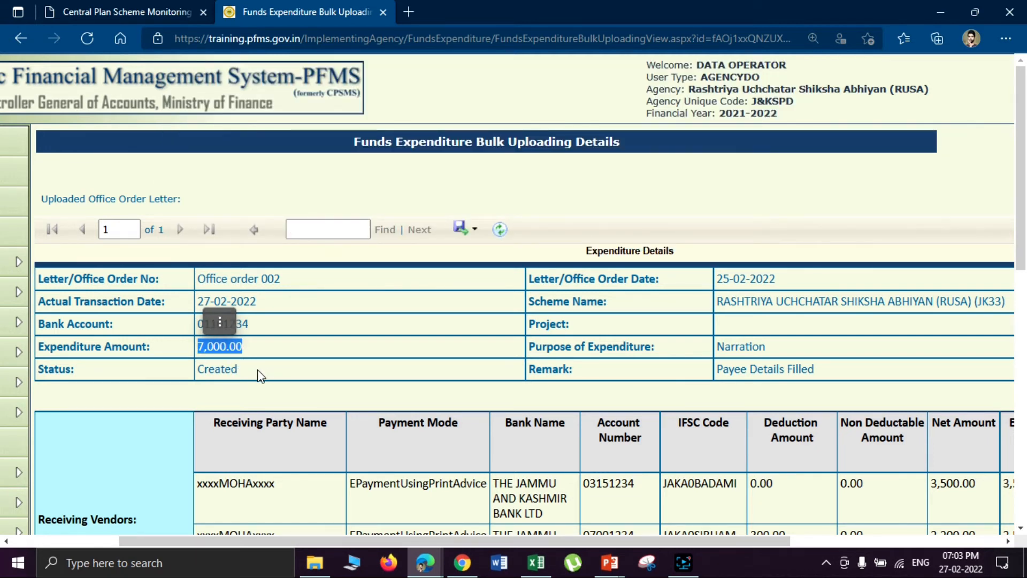
{"action": "left_click", "coordinate": [242, 371]}
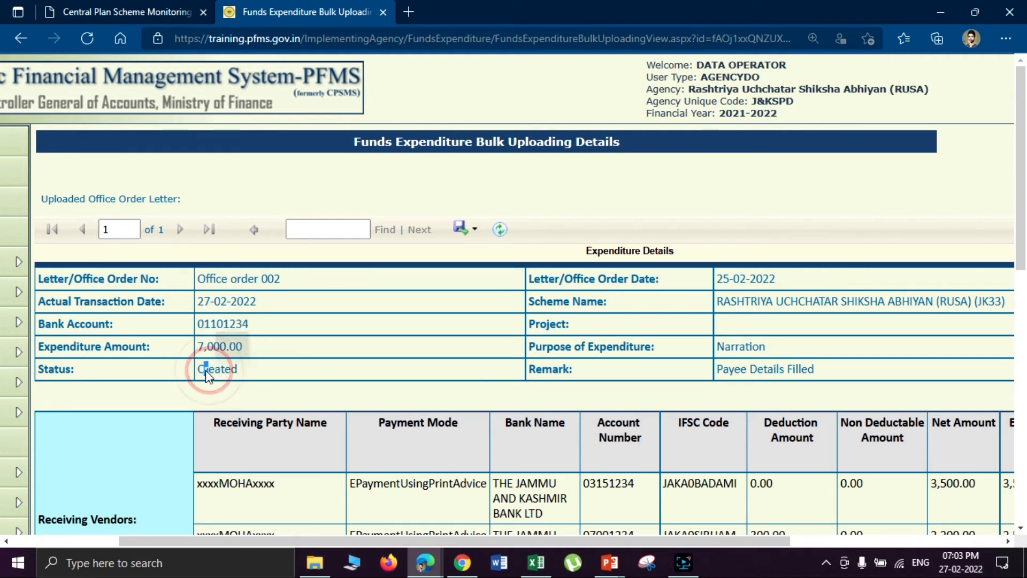
{"action": "left_click", "coordinate": [366, 378]}
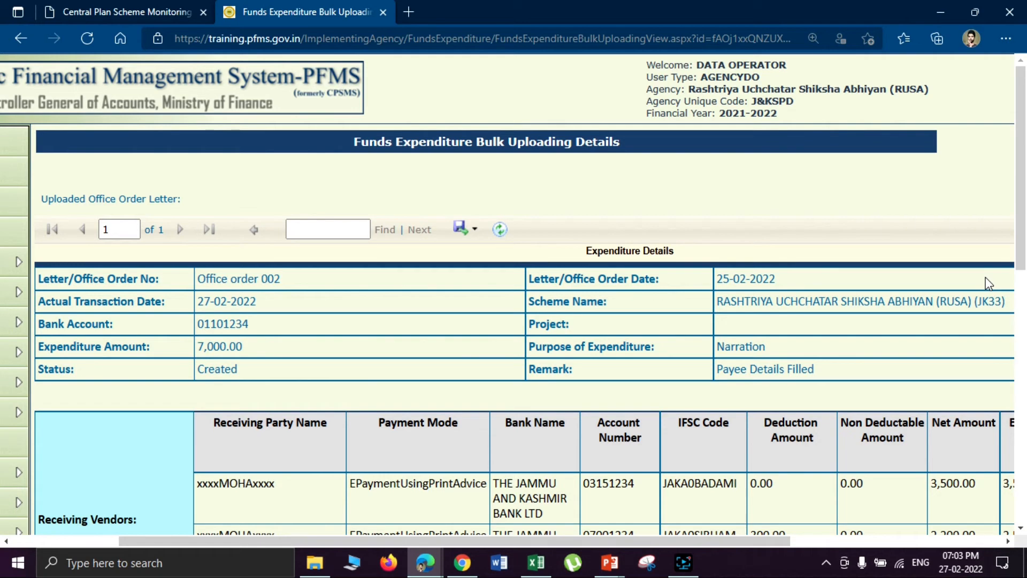
{"action": "left_click_drag", "start_coordinate": [1019, 177], "coordinate": [1023, 298]}
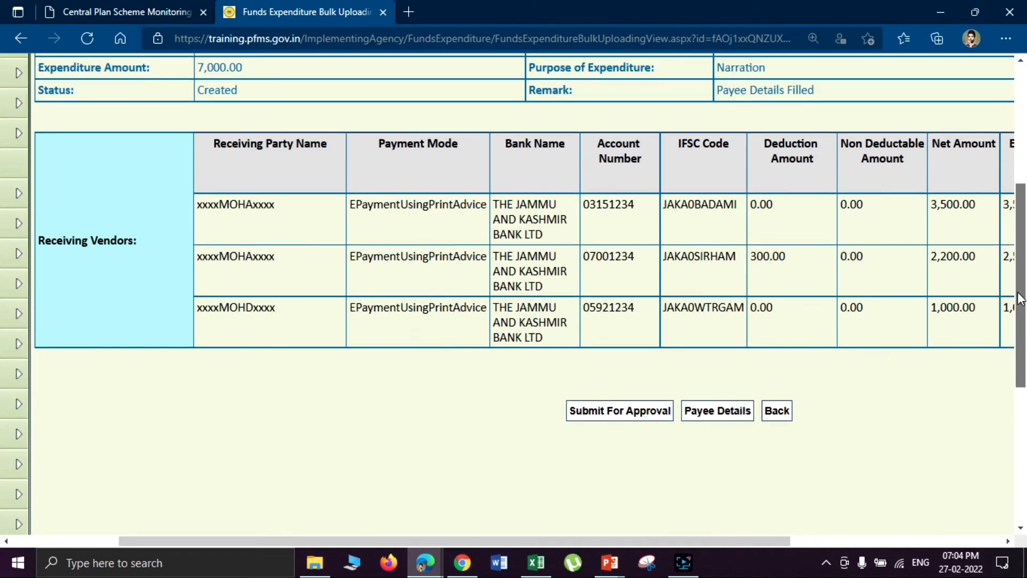
- Submit the Office order 002 expenditure for approval and confirm 'Record Submitted Successfully'
{"action": "left_click", "coordinate": [606, 416]}
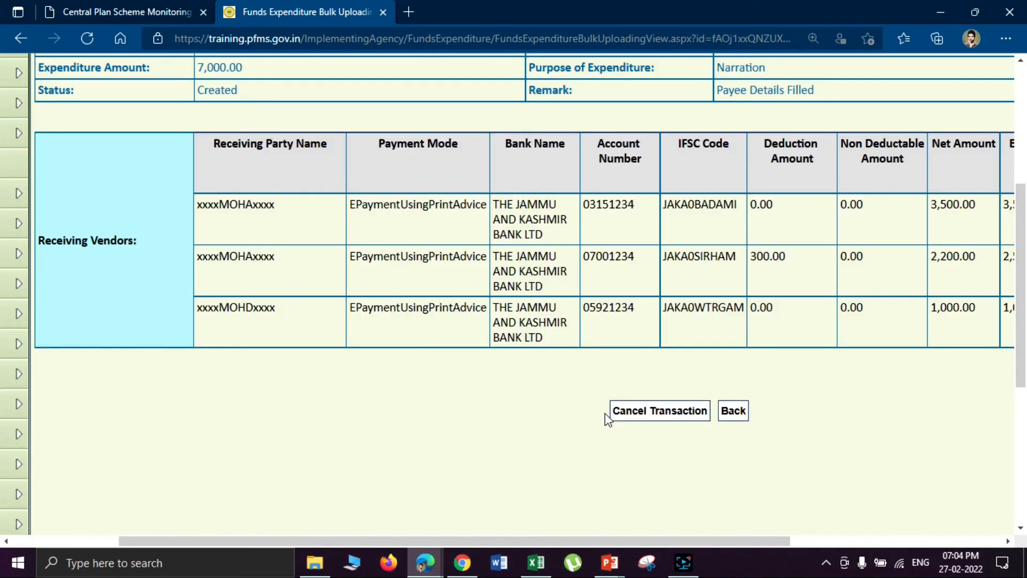
{"action": "left_click_drag", "start_coordinate": [1021, 247], "coordinate": [1025, 129]}
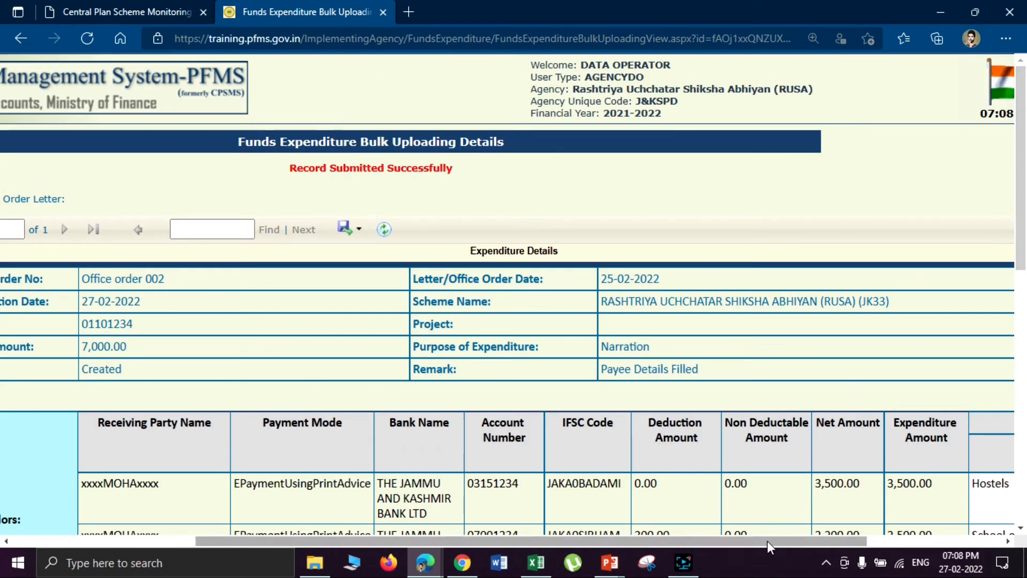
{"action": "left_click_drag", "start_coordinate": [747, 538], "coordinate": [960, 526]}
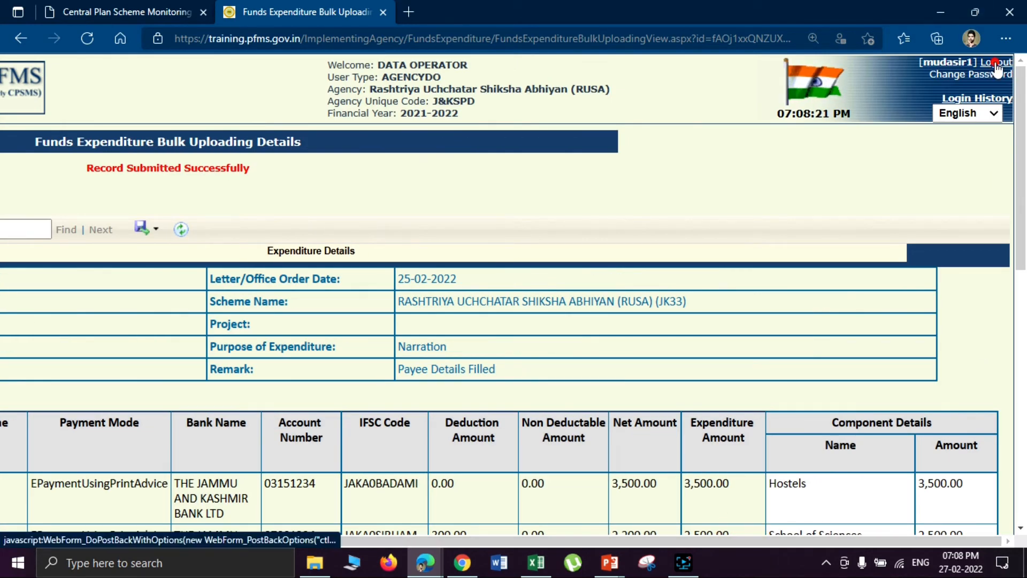
- Log out of the data operator account and sign in with the saved AgencyDA login
{"action": "left_click", "coordinate": [996, 68]}
{"action": "left_click", "coordinate": [729, 126]}
{"action": "left_click", "coordinate": [767, 473]}
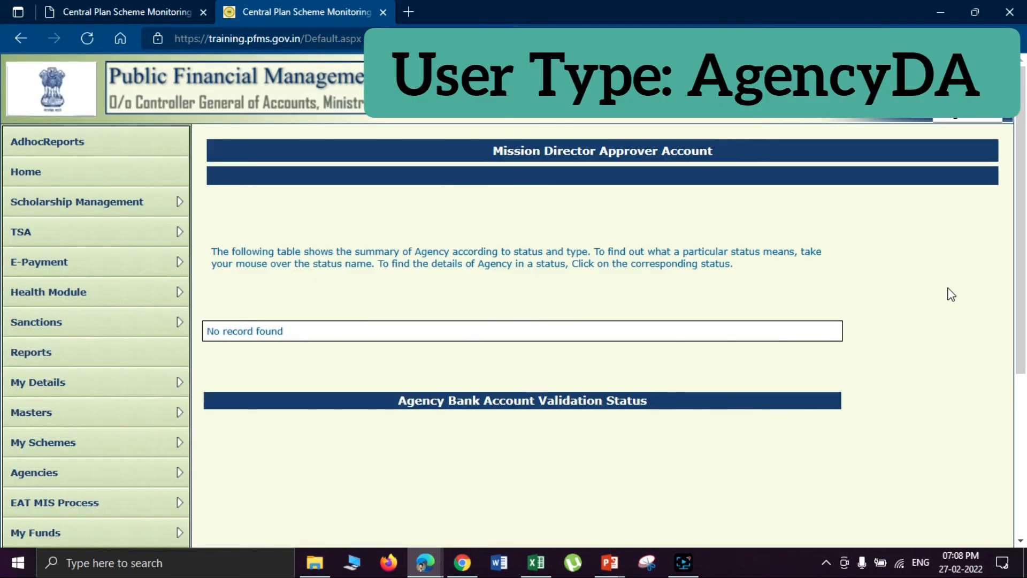
- Go to Expenditures > Manage Bulk Fund Expenditure
{"action": "scroll", "coordinate": [951, 294], "scroll_direction": "down", "scroll_amount": 5}
{"action": "mouse_move", "coordinate": [137, 374]}
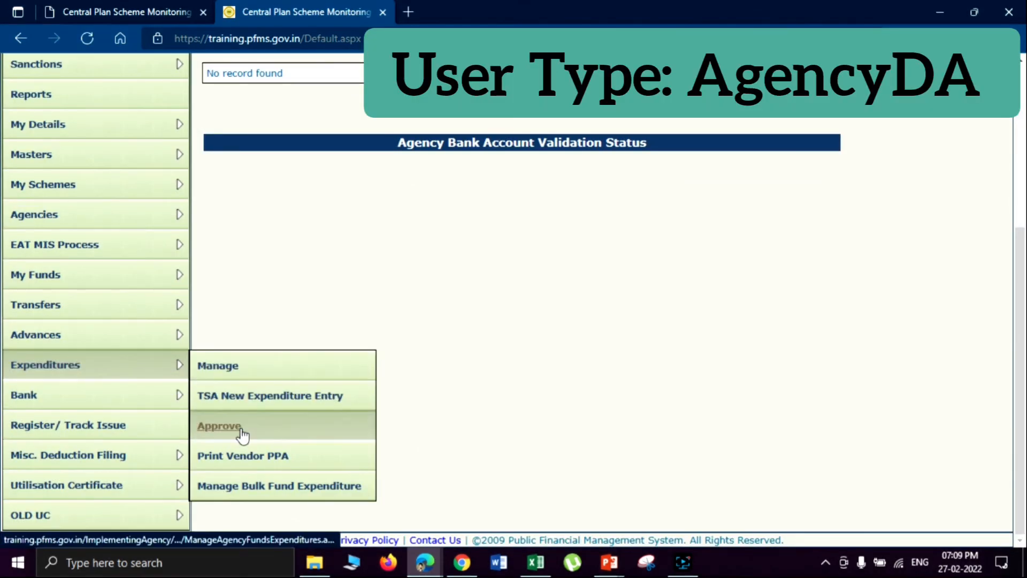
{"action": "left_click", "coordinate": [253, 498]}
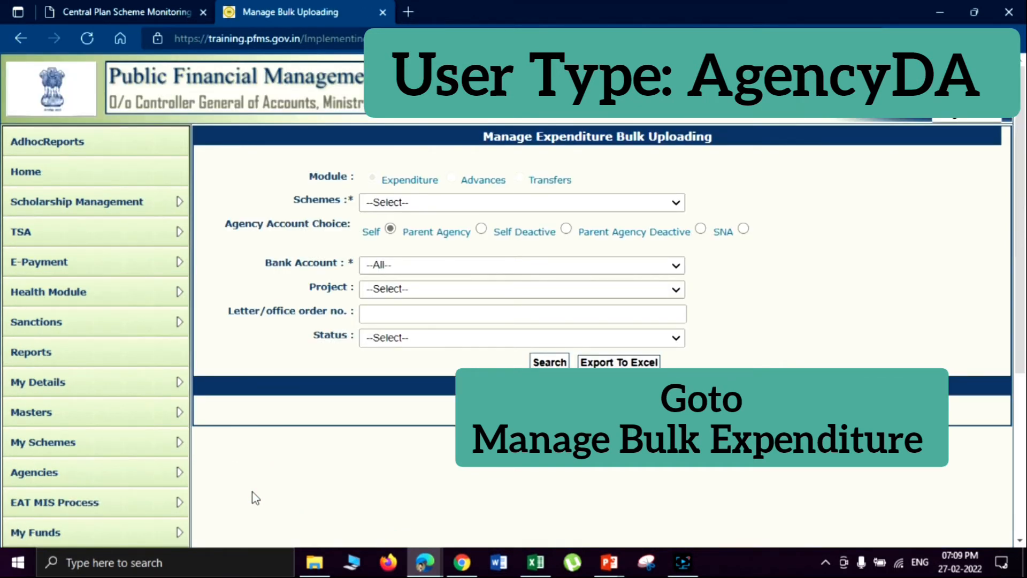
- Search bulk expenditures for scheme JK33 RUSA and the agency's bank account
{"action": "scroll", "coordinate": [1025, 337], "scroll_direction": "down", "scroll_amount": 3}
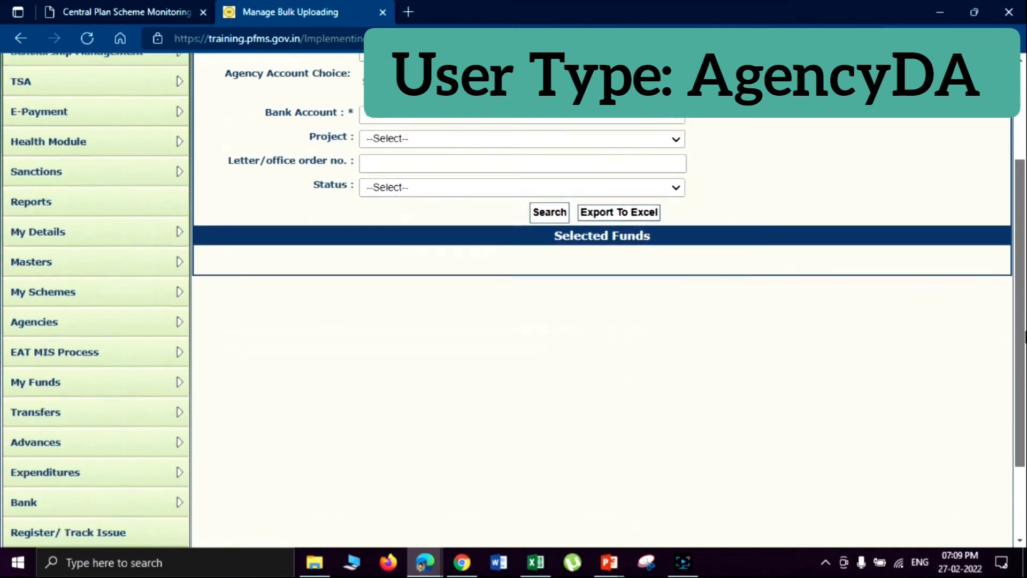
{"action": "scroll", "coordinate": [1024, 337], "scroll_direction": "down", "scroll_amount": 2}
{"action": "mouse_move", "coordinate": [107, 365]}
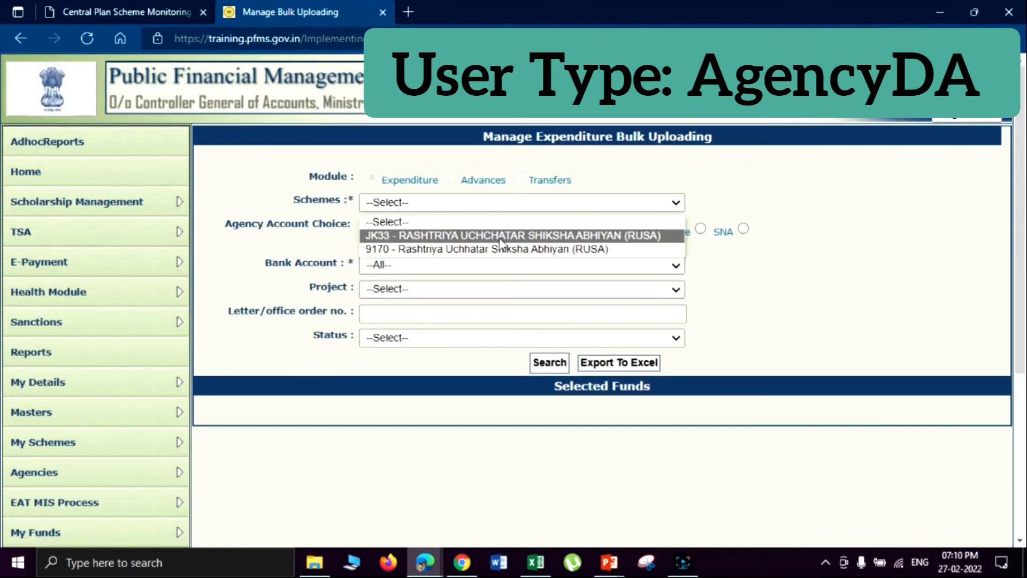
{"action": "left_click", "coordinate": [499, 235]}
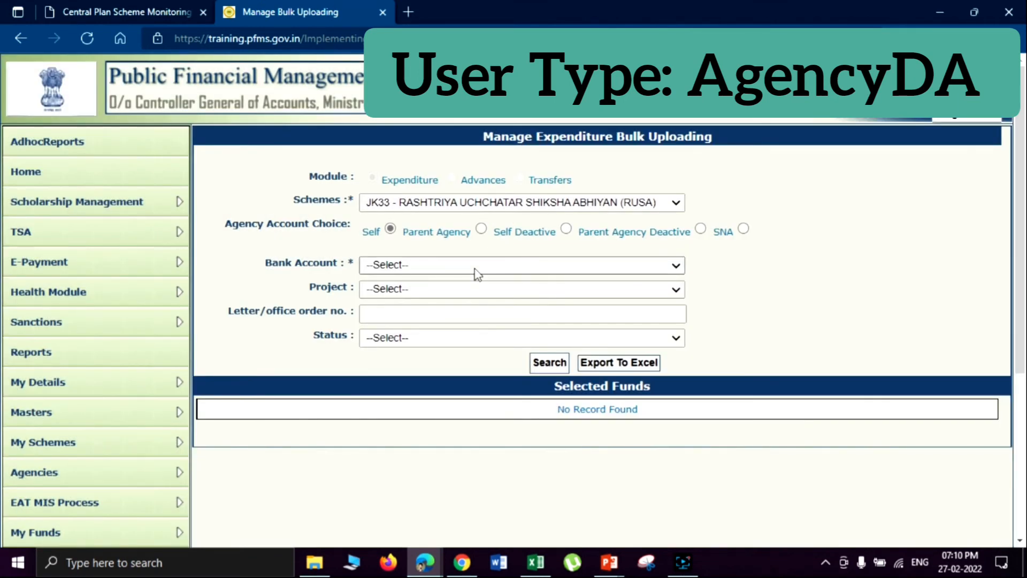
{"action": "left_click", "coordinate": [474, 266]}
{"action": "left_click", "coordinate": [473, 311]}
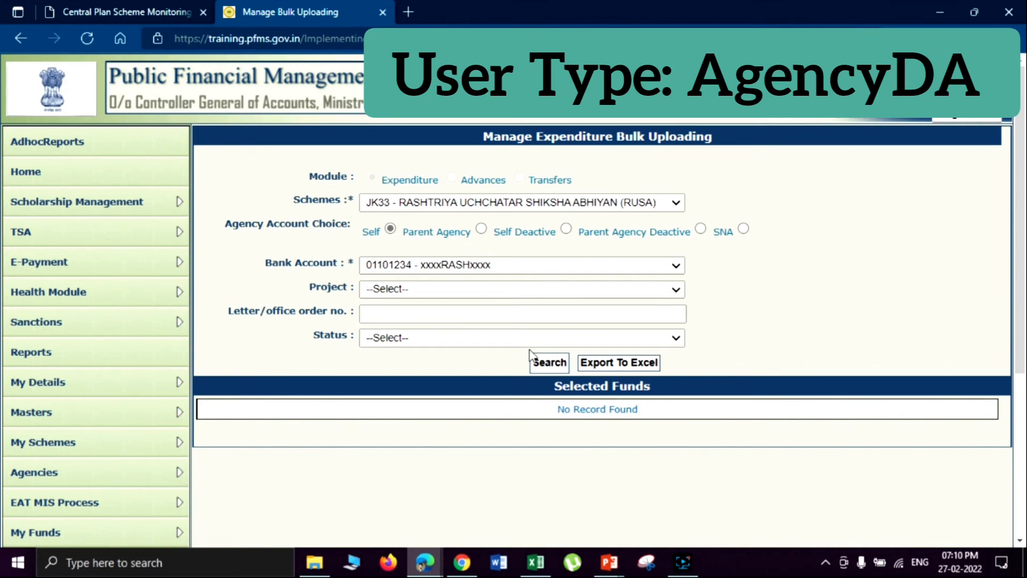
{"action": "left_click", "coordinate": [542, 363]}
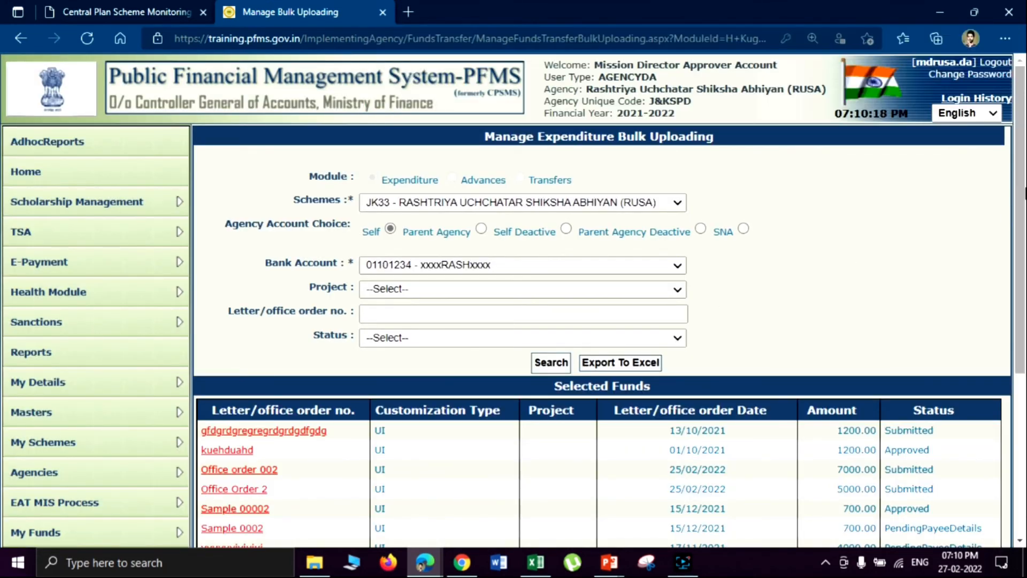
- Open the 'Office order 002' link in the Selected Funds list
{"action": "left_click_drag", "start_coordinate": [1025, 188], "coordinate": [1025, 276]}
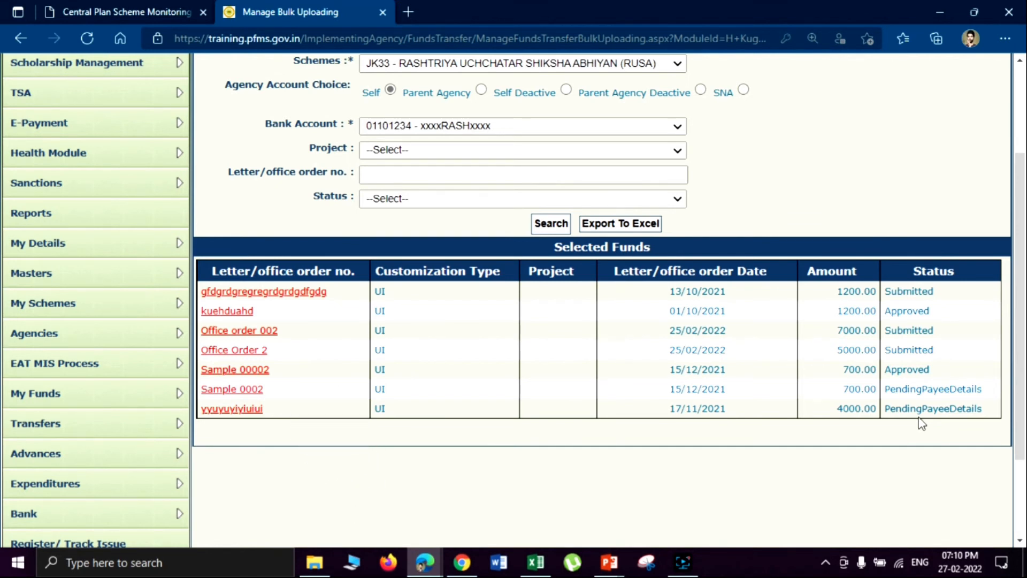
{"action": "left_click", "coordinate": [258, 332]}
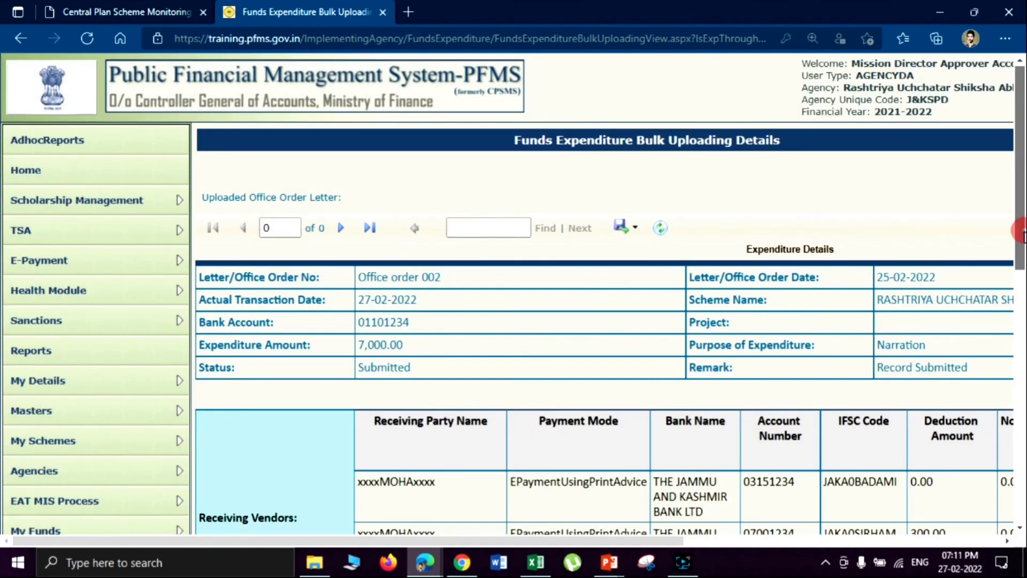
{"action": "mouse_move", "coordinate": [1022, 230]}
{"action": "left_mouse_down"}
{"action": "mouse_move", "coordinate": [1024, 258]}
{"action": "mouse_move", "coordinate": [1023, 209]}
{"action": "left_mouse_up"}
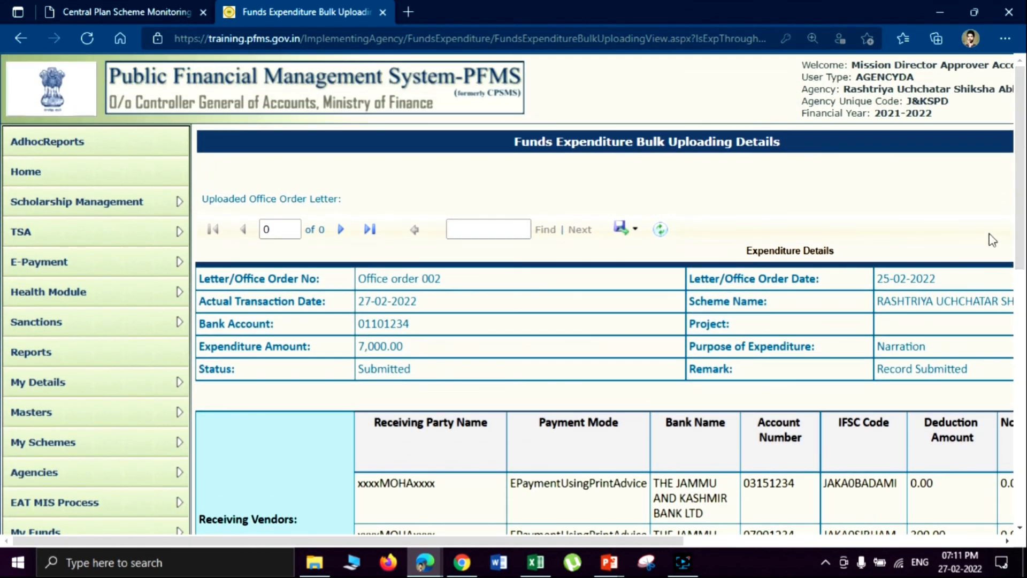
{"action": "left_click_drag", "start_coordinate": [510, 541], "coordinate": [604, 538]}
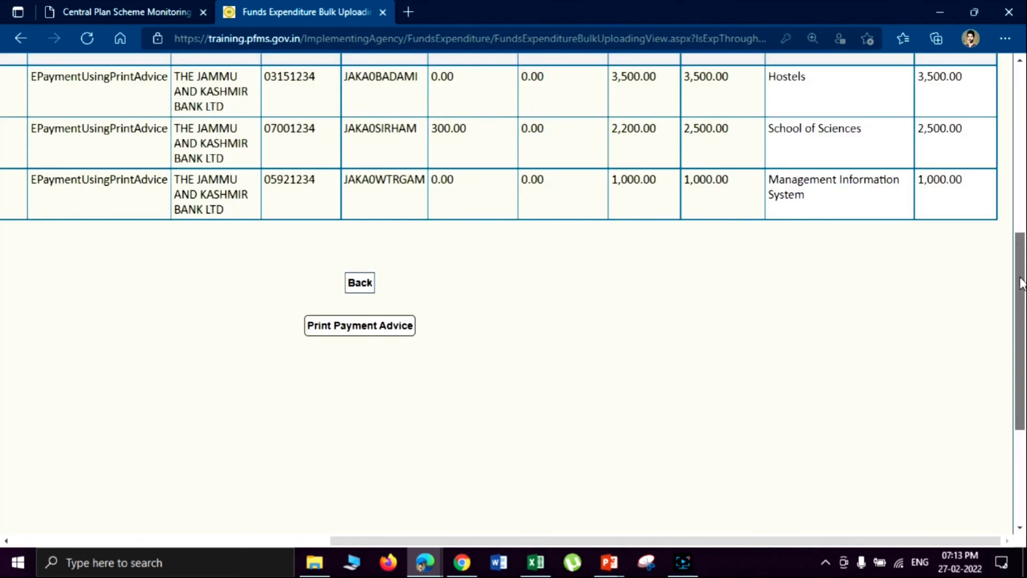
{"action": "left_click_drag", "start_coordinate": [1021, 283], "coordinate": [1021, 263]}
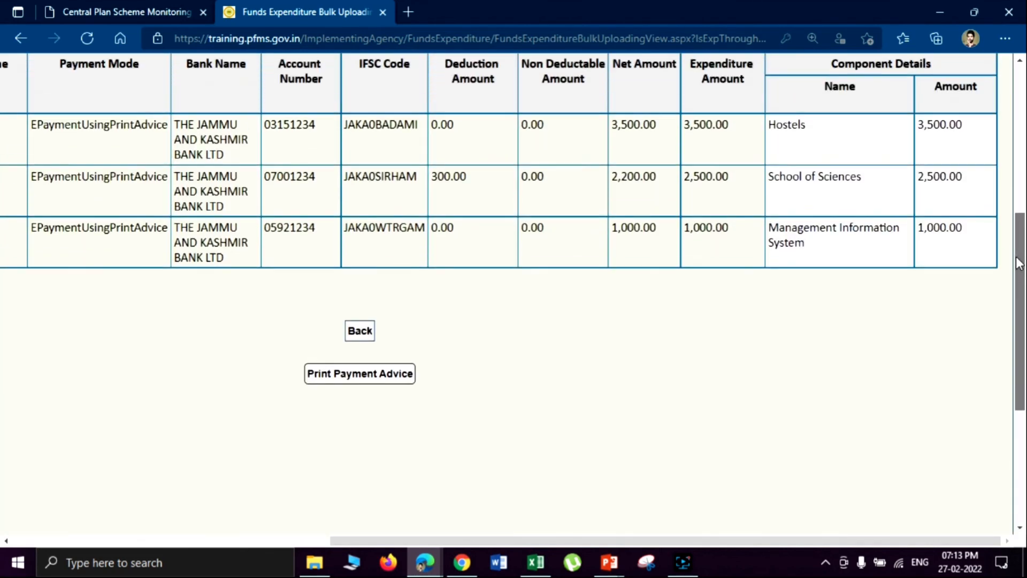
- Approve Office order 002 and print its payment advice, accepting the 09/03/2022 validity notice
{"action": "left_click", "coordinate": [381, 375]}
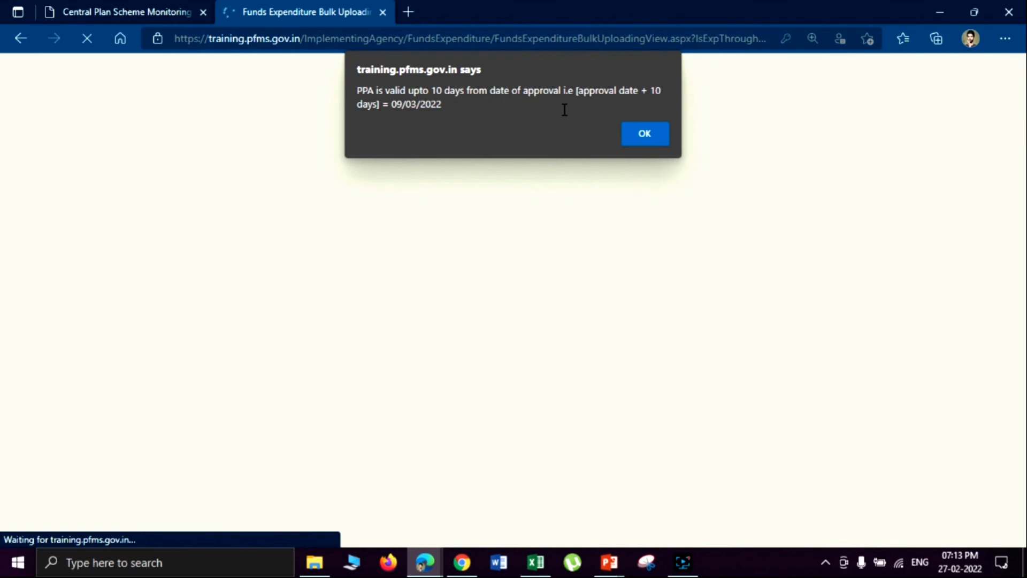
{"action": "left_click", "coordinate": [641, 130]}
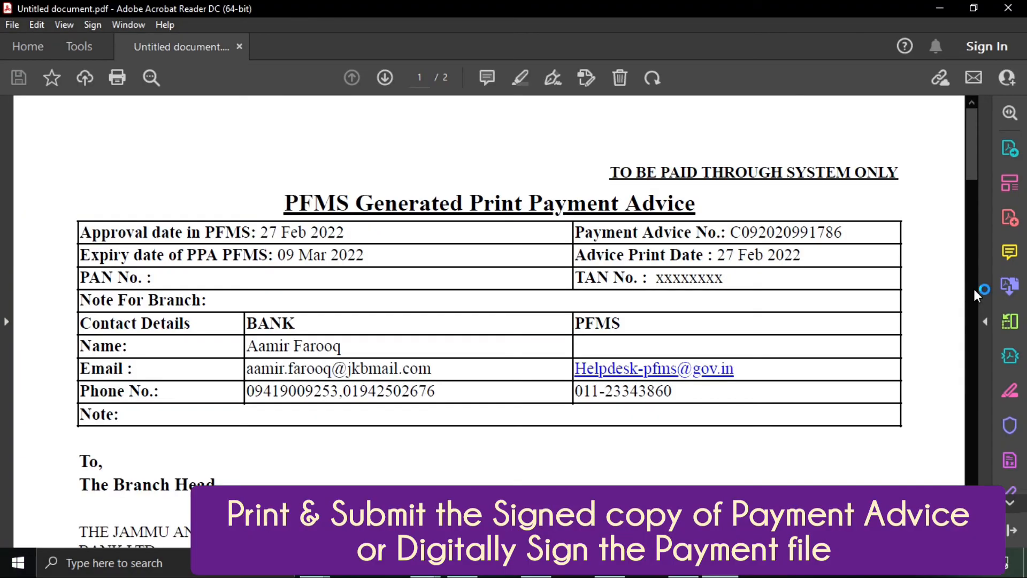
{"action": "left_click_drag", "start_coordinate": [974, 152], "coordinate": [975, 204]}
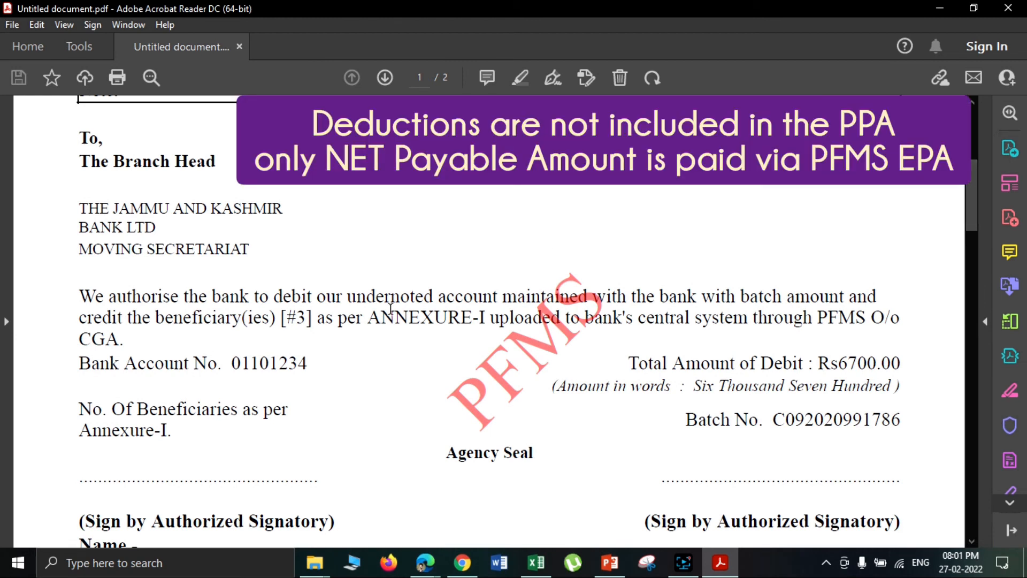
- Highlight the 6700.00 total debit and Annexure-I beneficiary entries, including the 2200 net amount
{"action": "left_click_drag", "start_coordinate": [841, 364], "coordinate": [868, 364]}
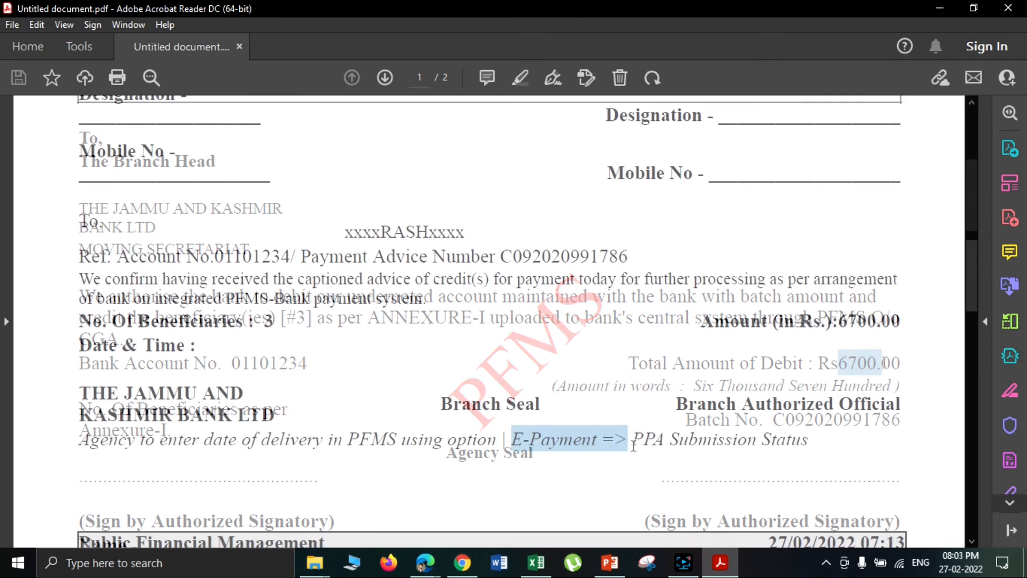
{"action": "left_click_drag", "start_coordinate": [970, 289], "coordinate": [980, 358]}
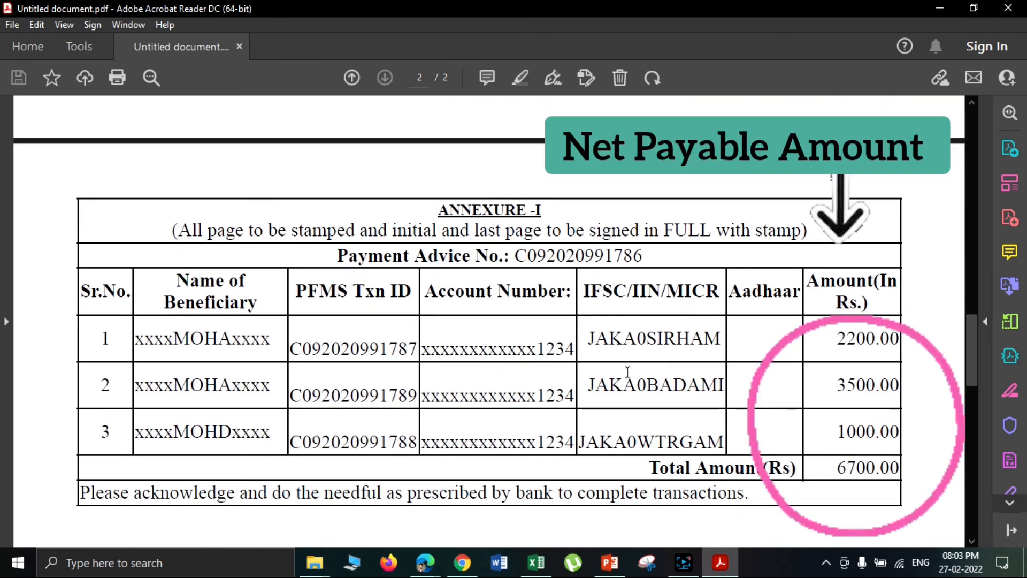
{"action": "left_click_drag", "start_coordinate": [276, 430], "coordinate": [135, 430]}
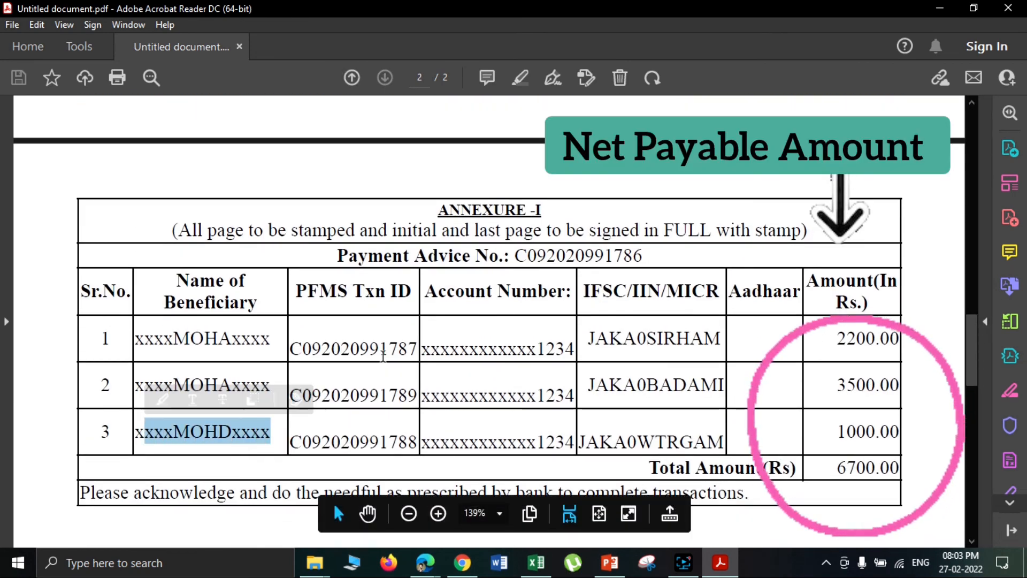
{"action": "left_click_drag", "start_coordinate": [836, 337], "coordinate": [891, 338]}
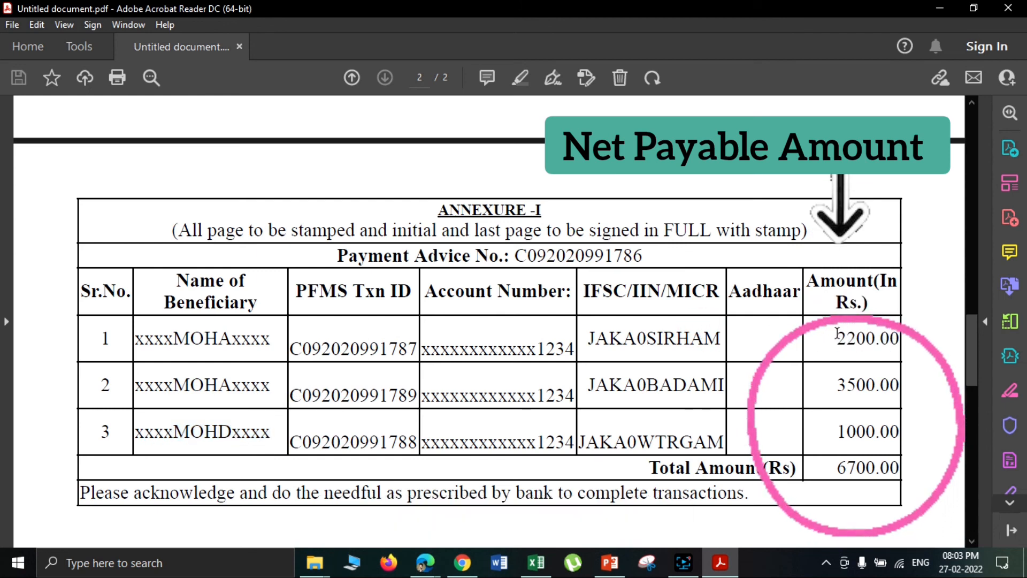